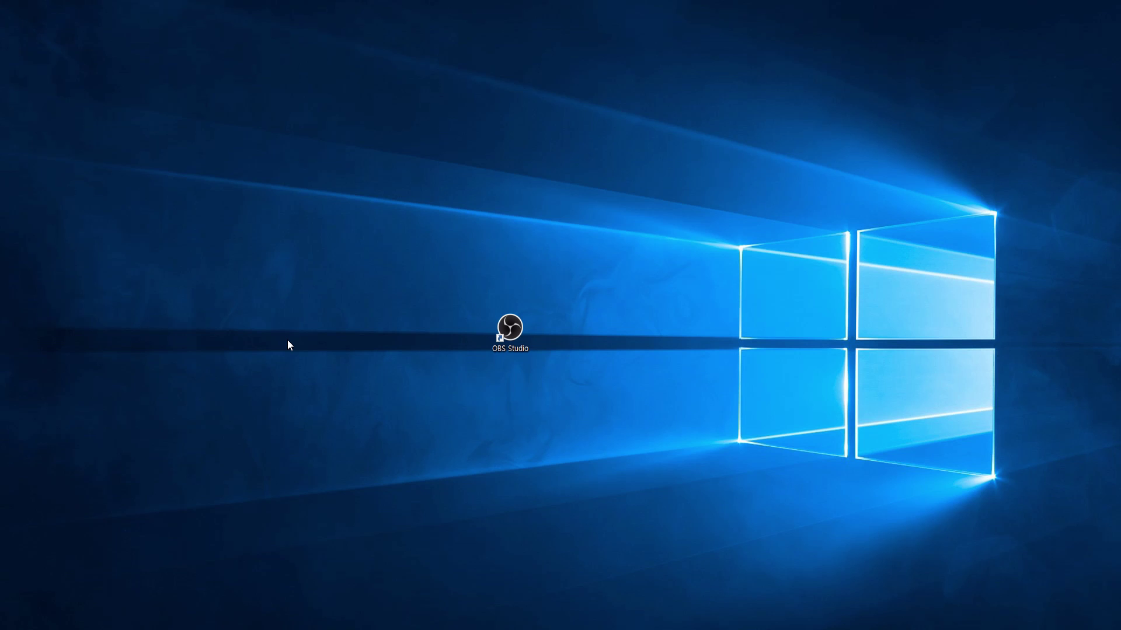
- Launch OBS Studio from the desktop and close the startup 통계 (Stats) window
double_click(517, 338)
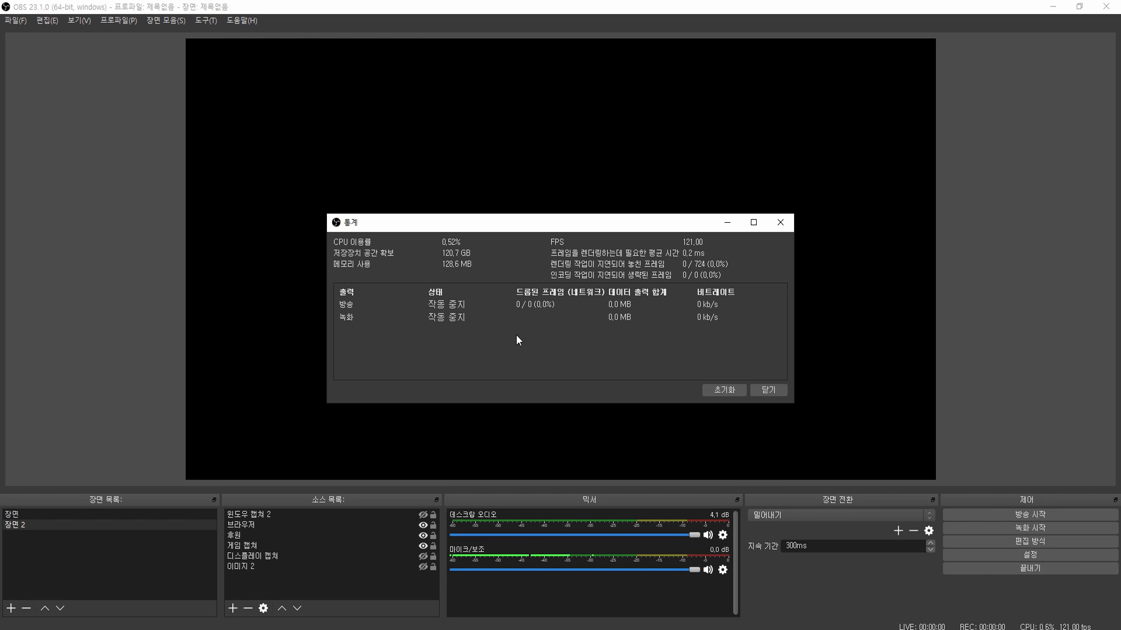
click(771, 226)
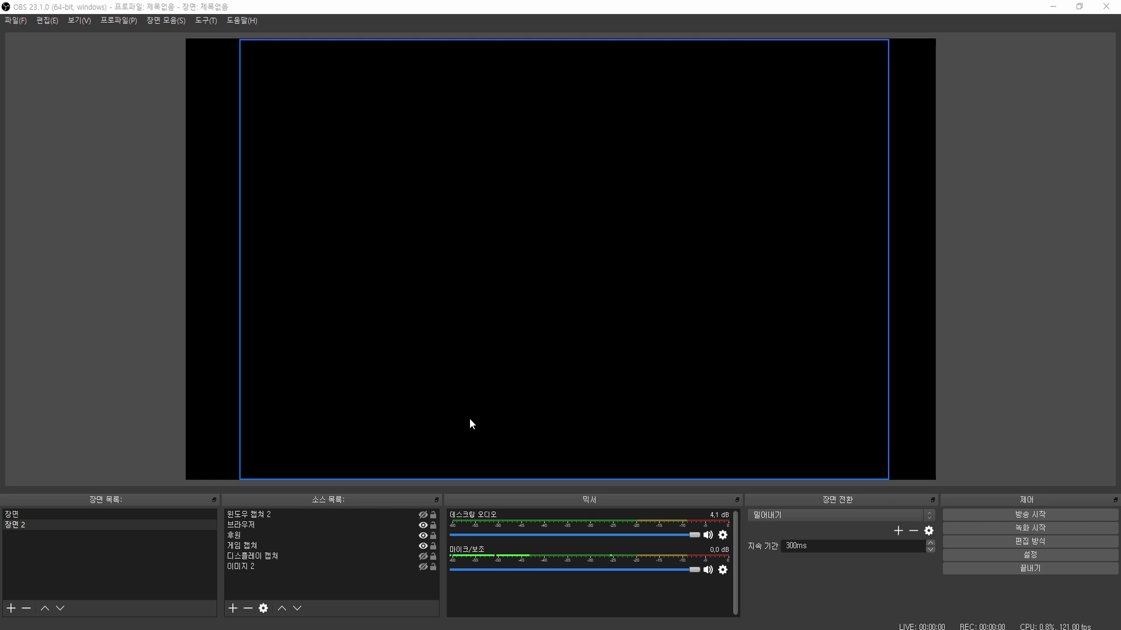
- In Settings, keep the Korean language and Dark theme, then go to the 방송 (Stream) page
click(1003, 555)
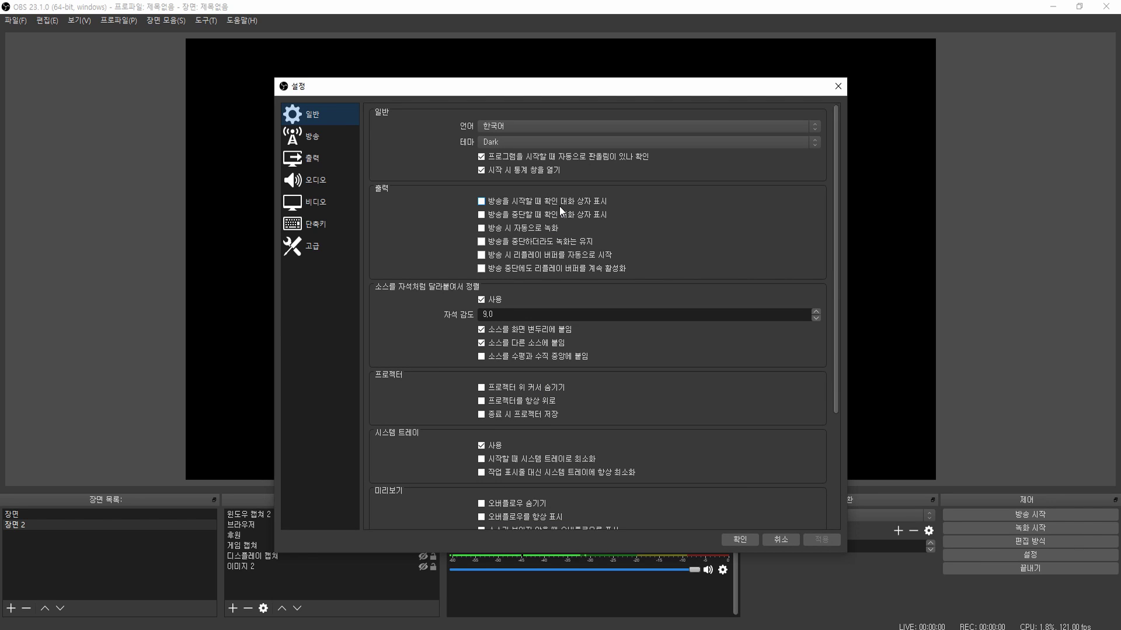
click(595, 127)
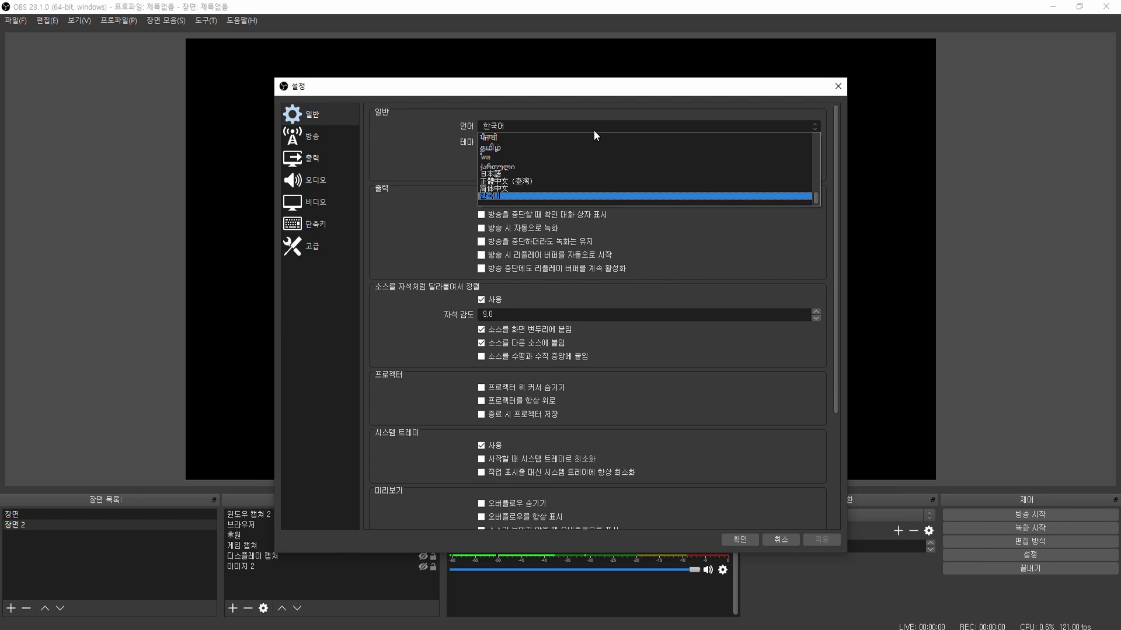
click(593, 131)
click(590, 141)
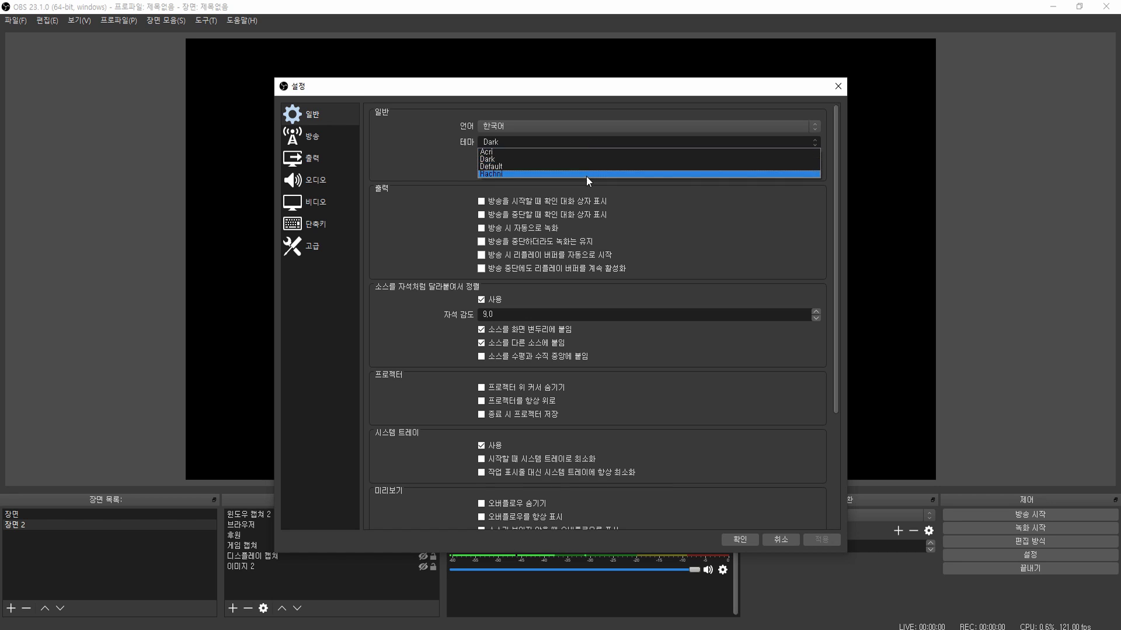
click(582, 141)
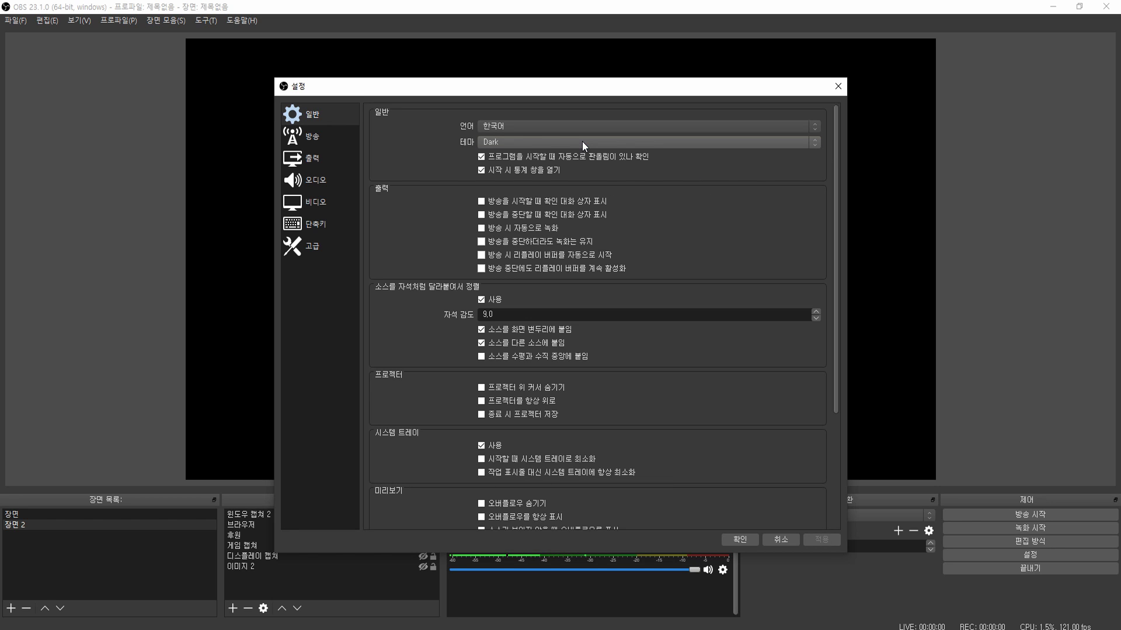
click(325, 143)
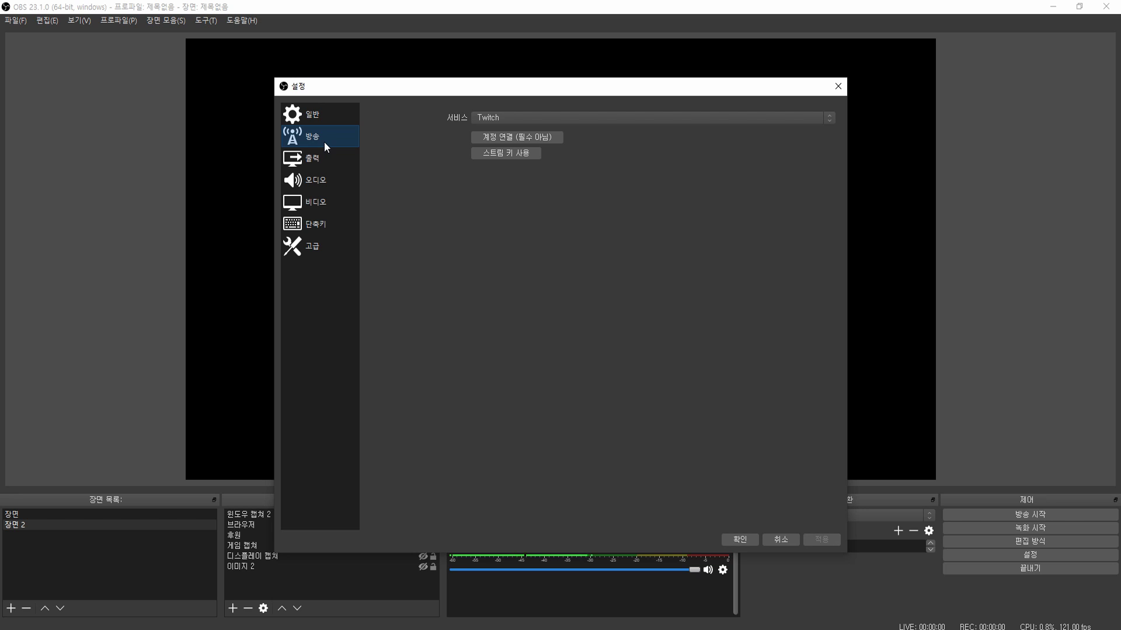
- Keep Twitch as the service and connect the account by logging in with its ID and password
click(495, 116)
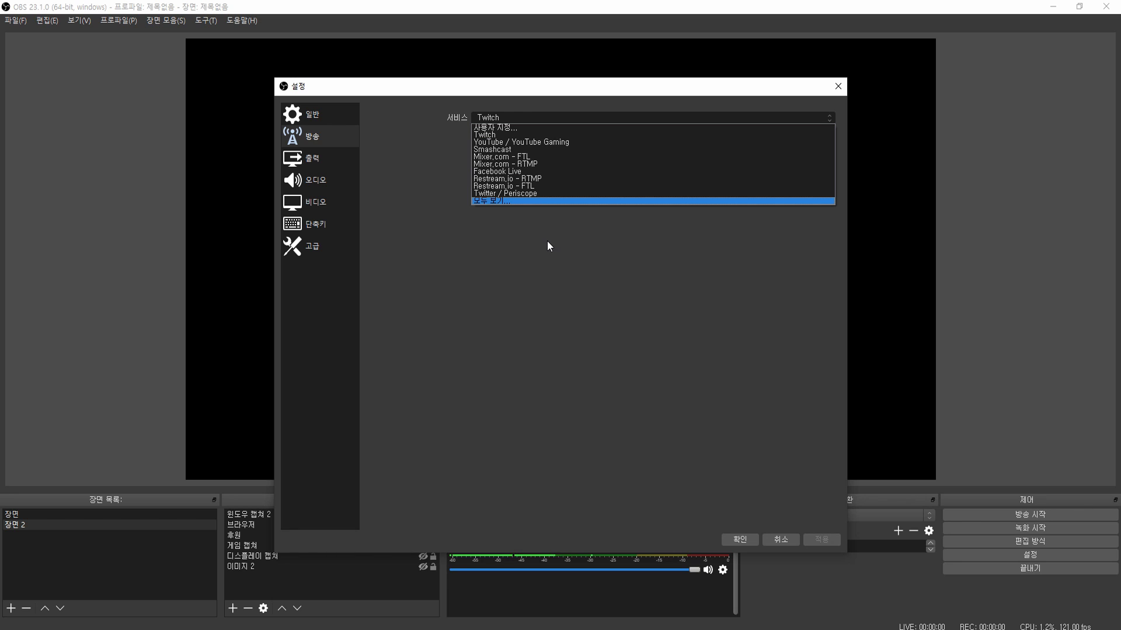
click(493, 135)
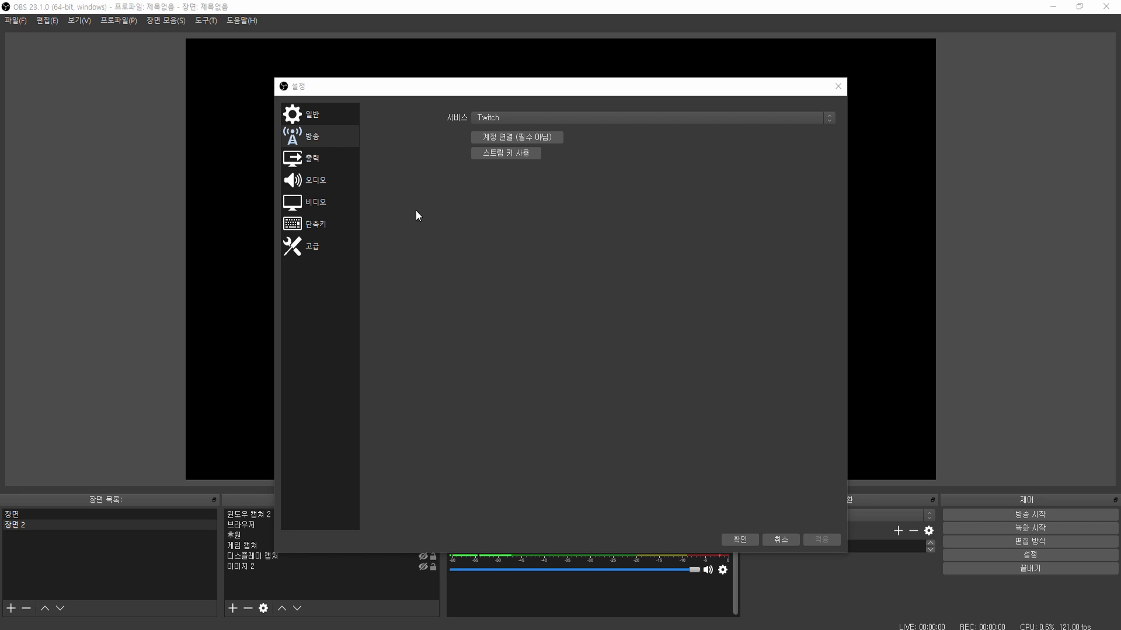
click(521, 142)
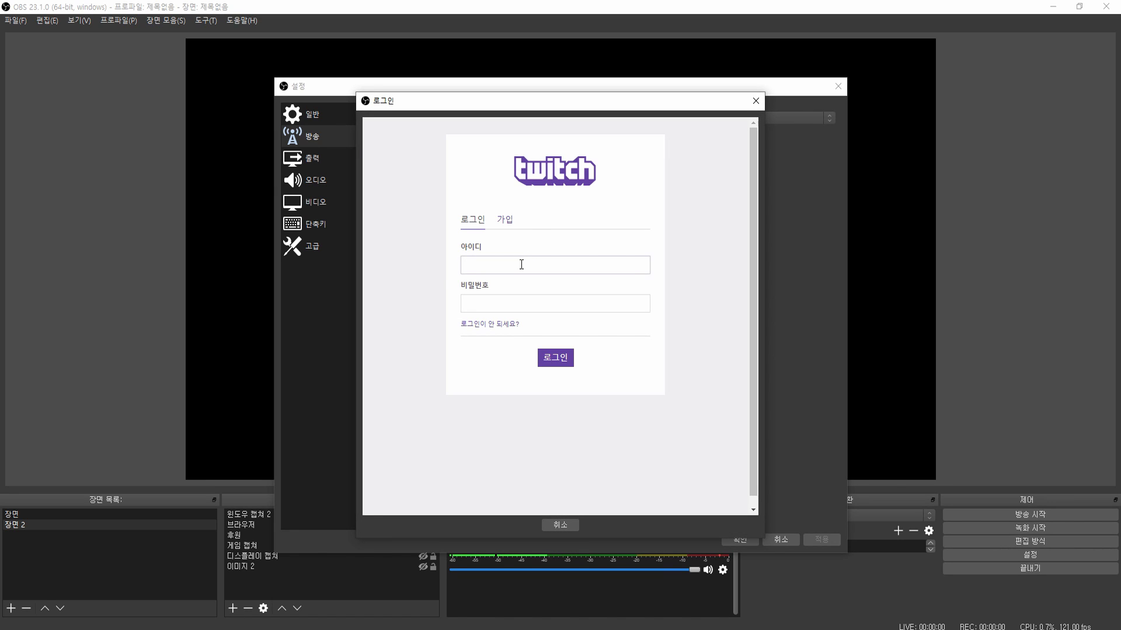
text(galmegi122)
key(Tab)
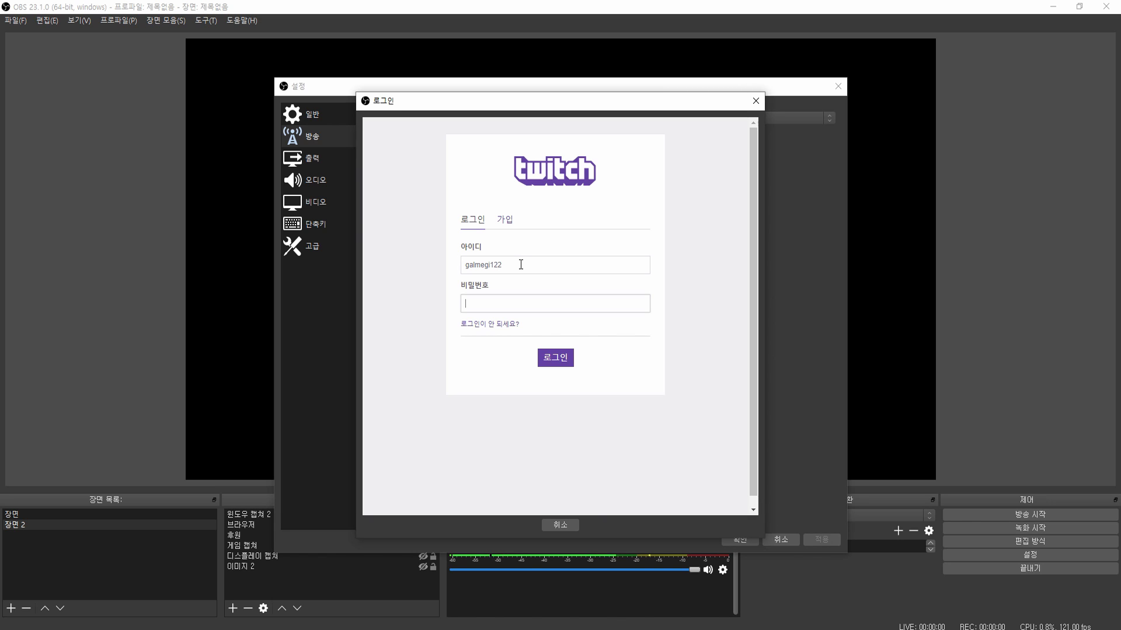
text(**********)
key(Return)
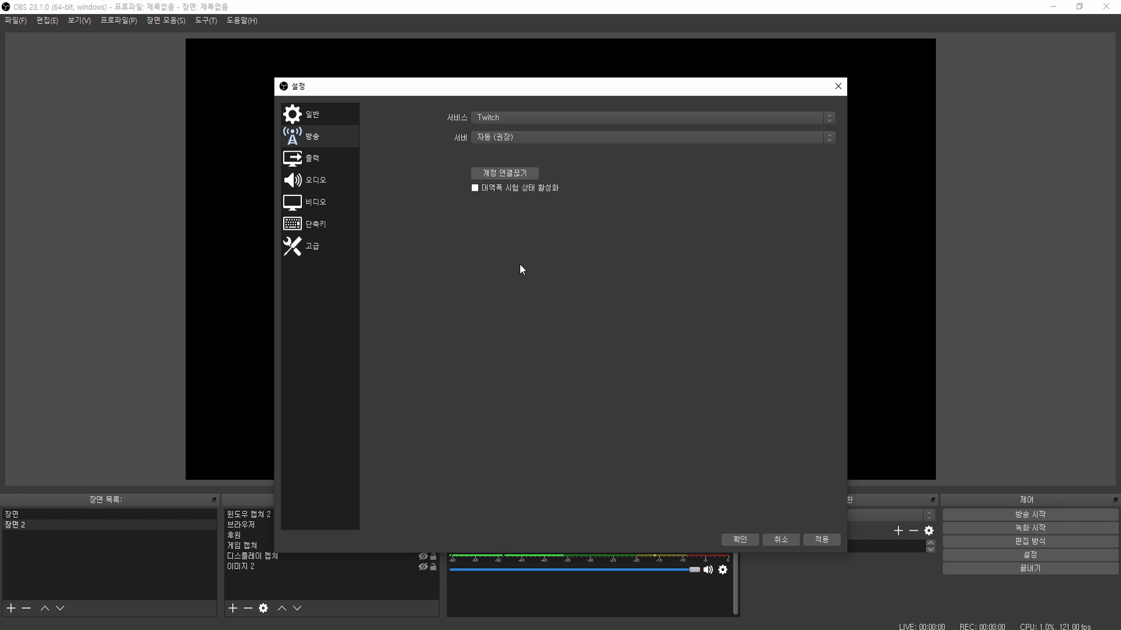
- Leave the Twitch ingest server set to 자동 (권장)
click(547, 141)
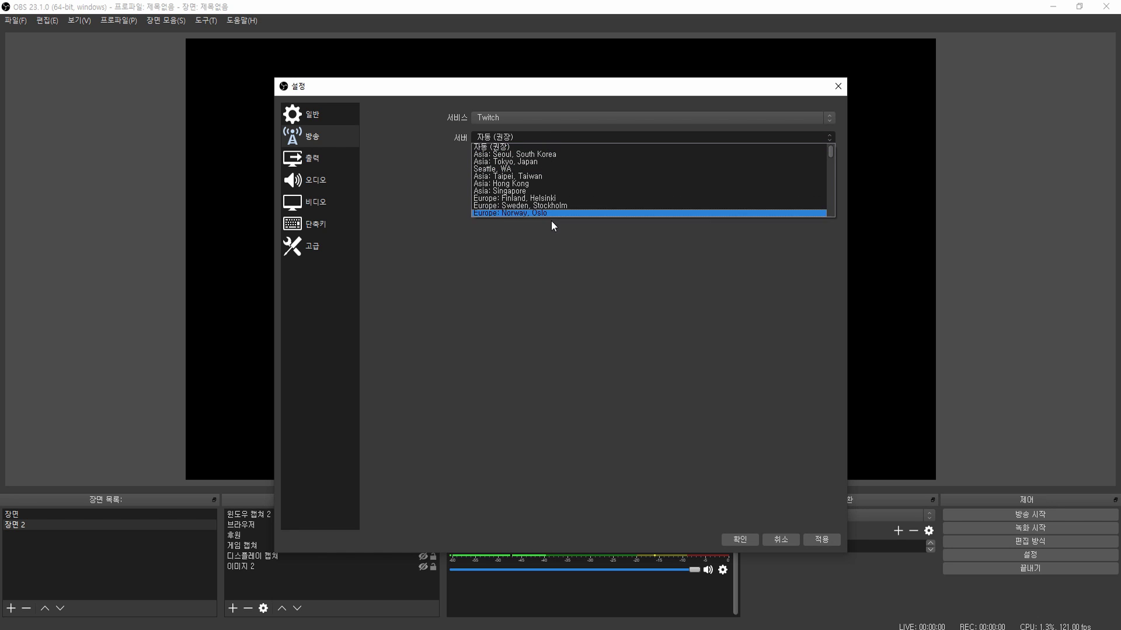
click(547, 138)
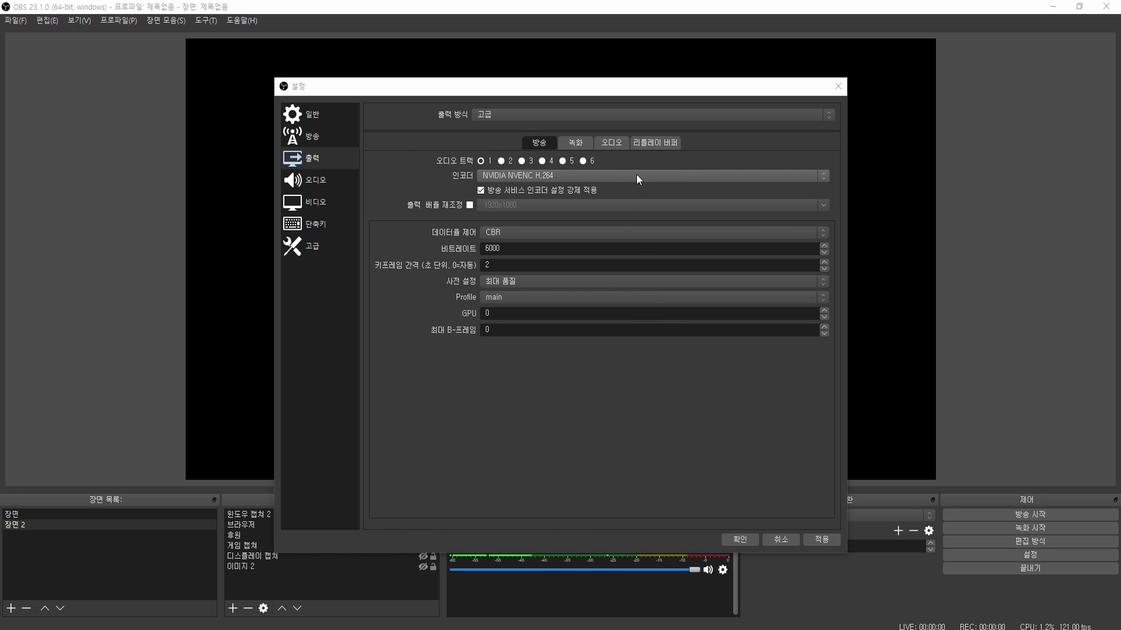
- Change 출력 방식 (Output Mode) from 고급 to 단순 (Simple)
click(675, 114)
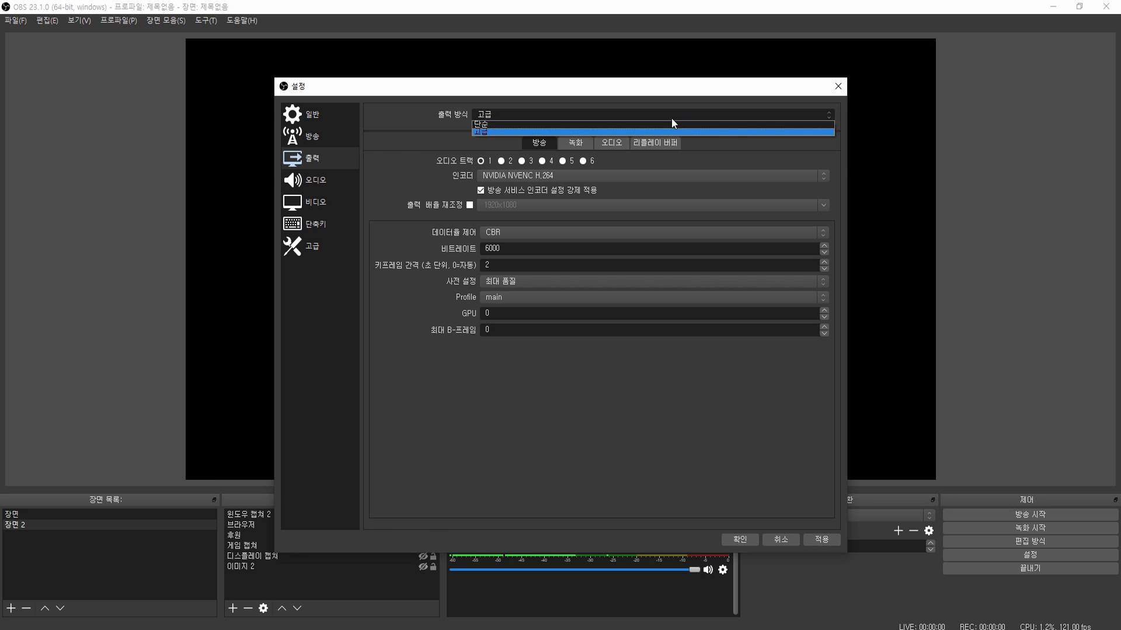
click(667, 125)
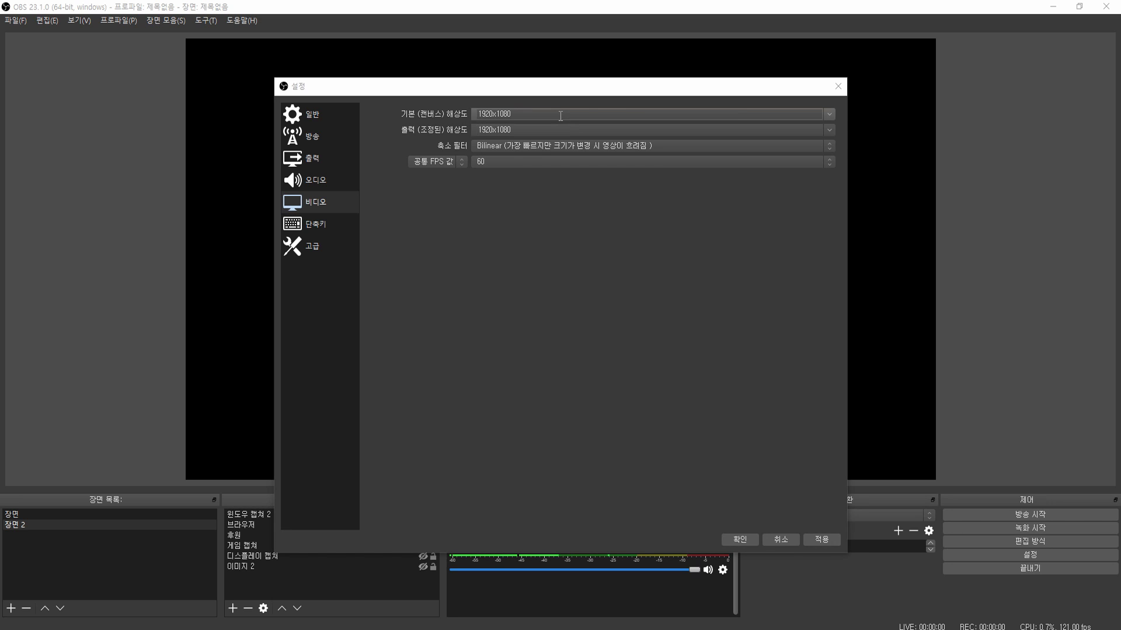
- Keep the base resolution at 1920x1080 and the 축소 필터 (downscale filter) at Bilinear
click(832, 112)
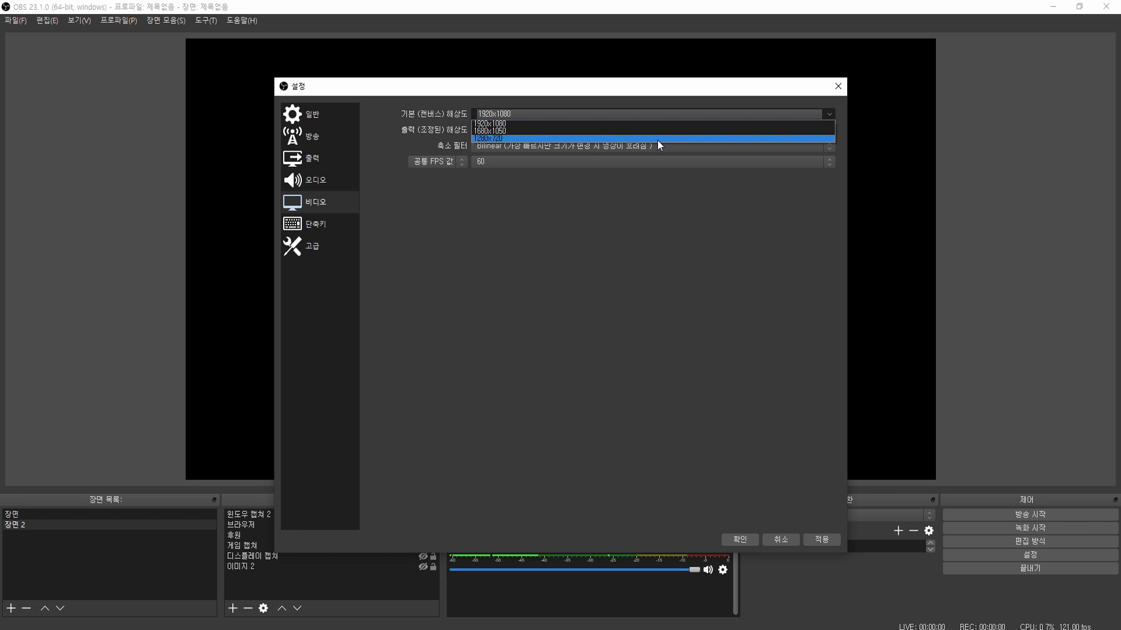
click(830, 115)
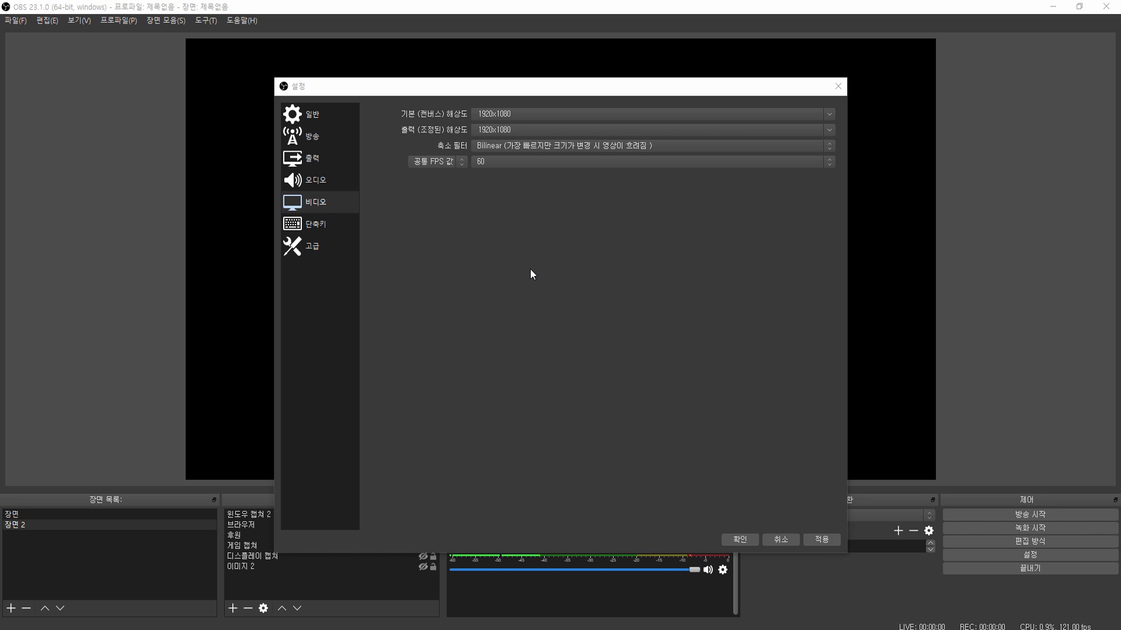
click(833, 150)
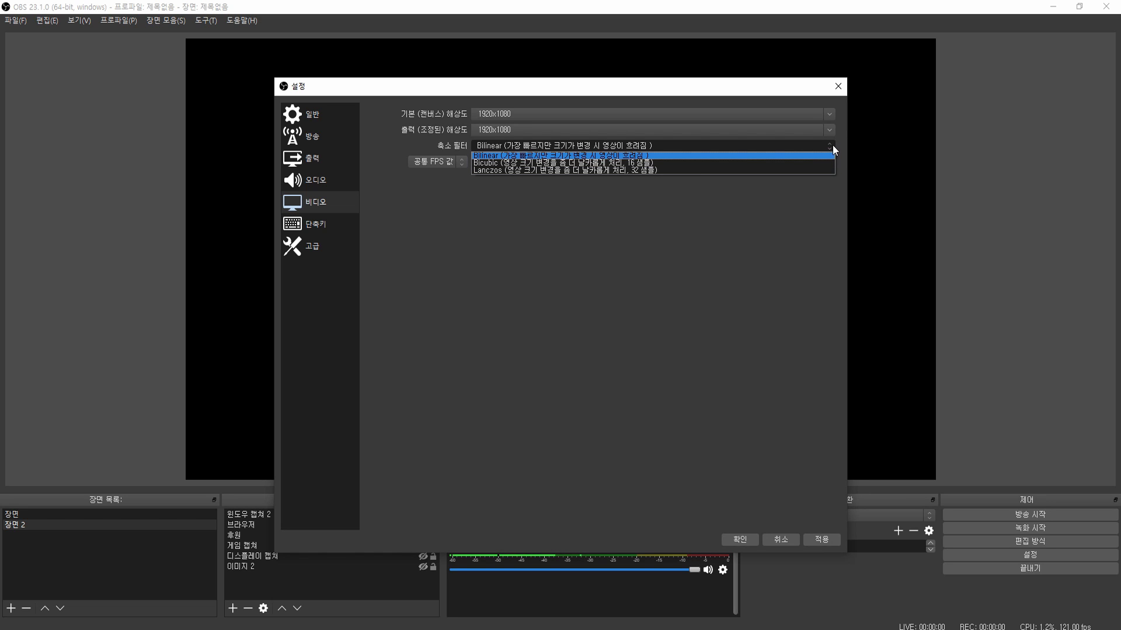
click(832, 146)
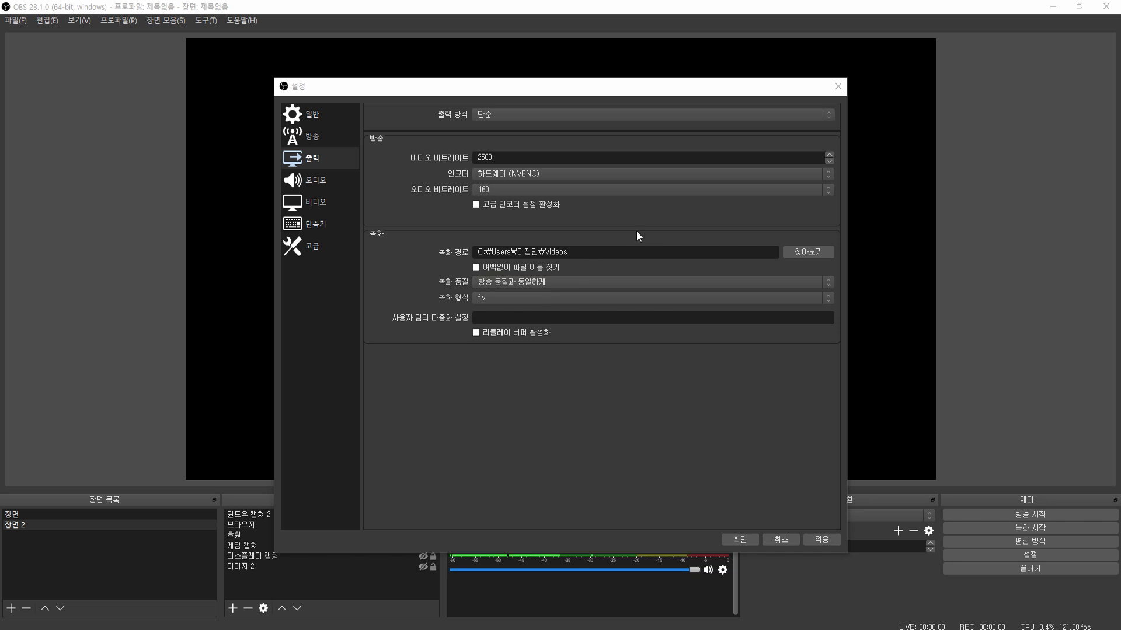
- Try x264, then set the simple-mode encoder back to 하드웨어 (NVENC)
click(820, 173)
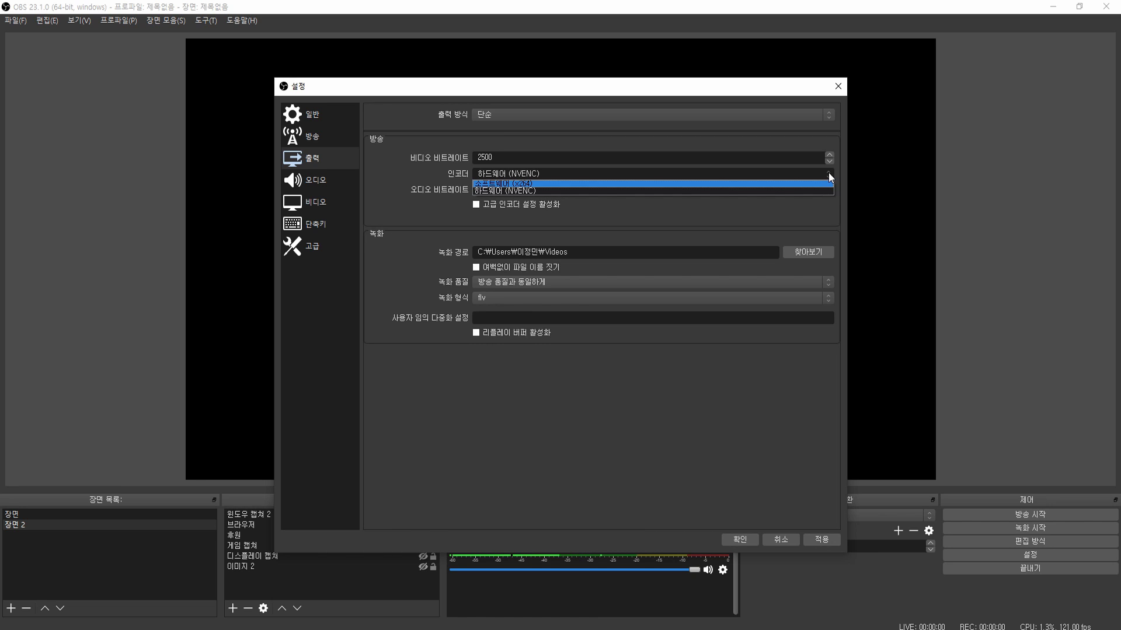
click(807, 183)
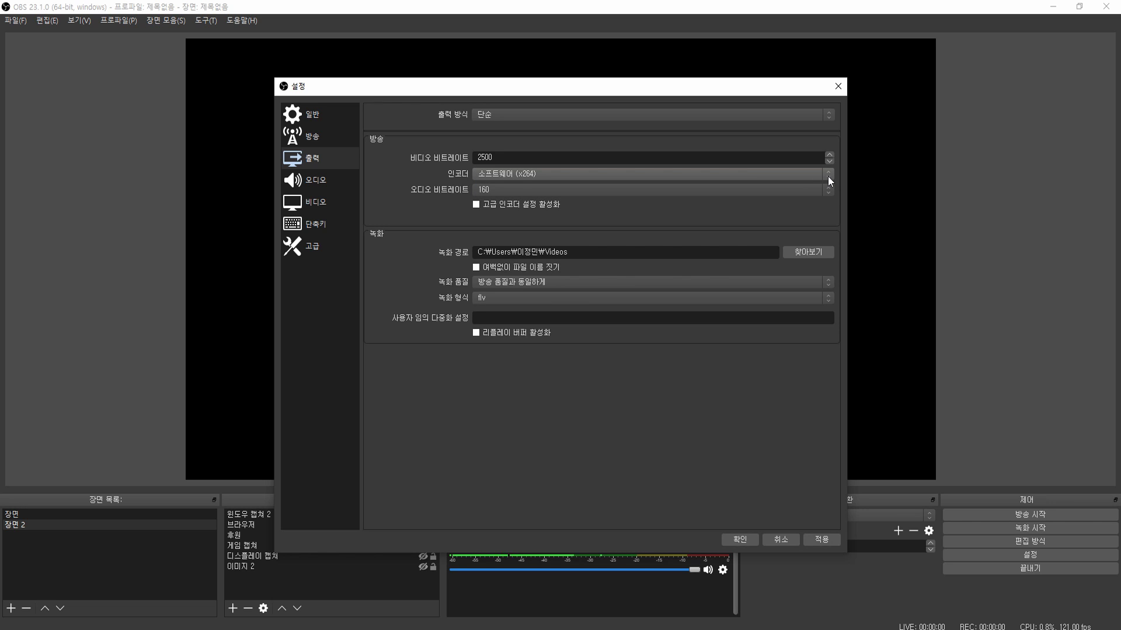
click(828, 175)
click(815, 193)
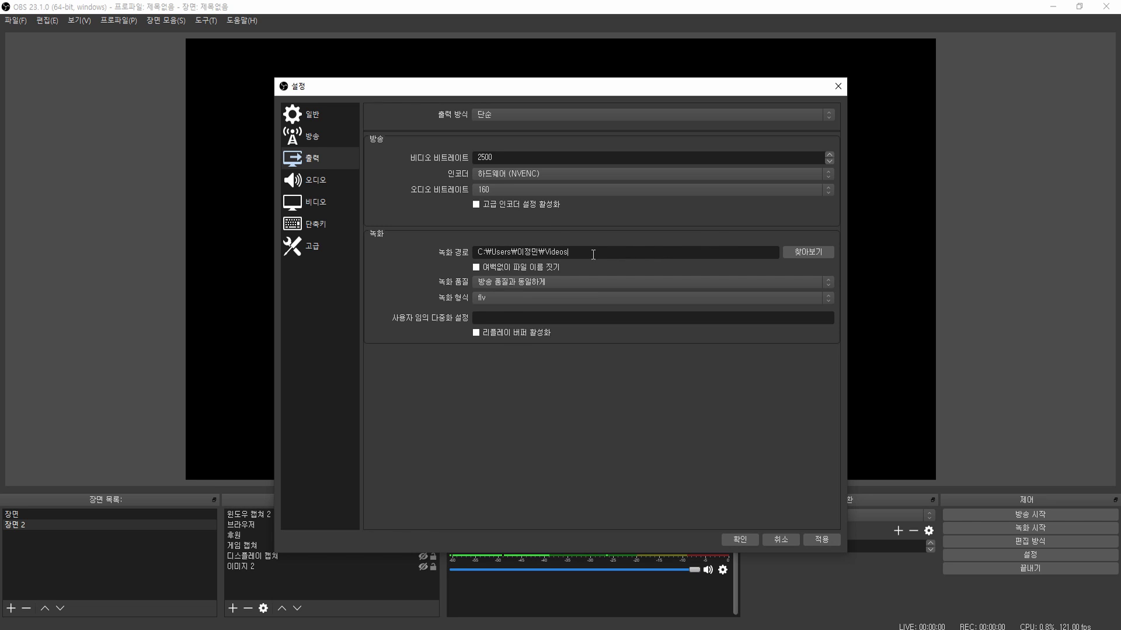
- Change the 녹화 형식 (recording format) from flv to mp4
drag(593, 255, 476, 252)
click(489, 233)
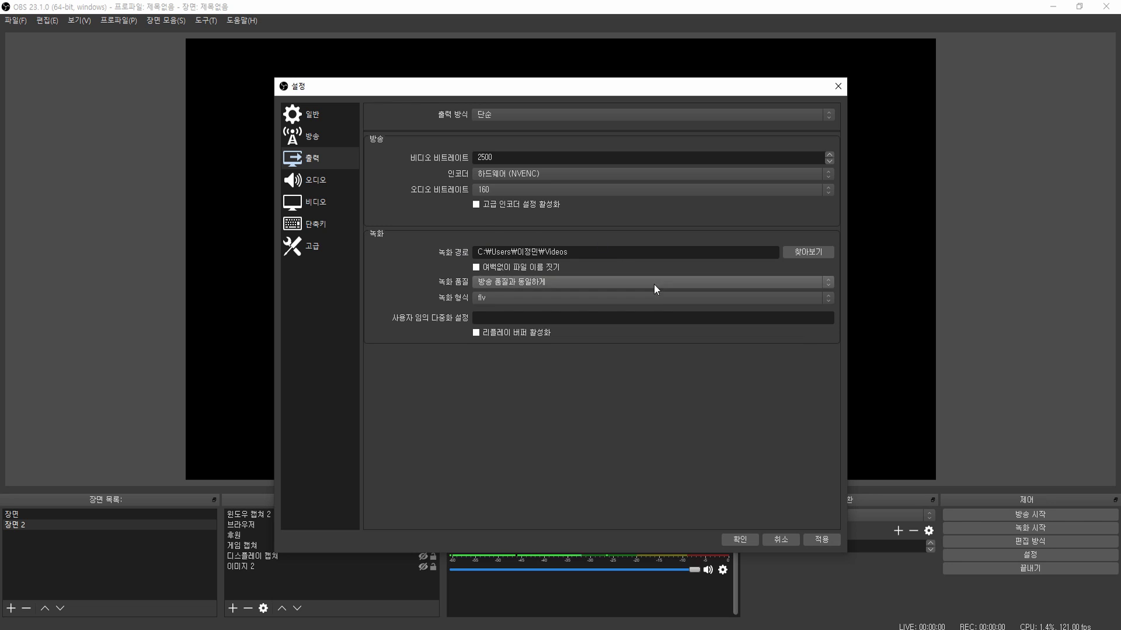
click(660, 297)
click(653, 315)
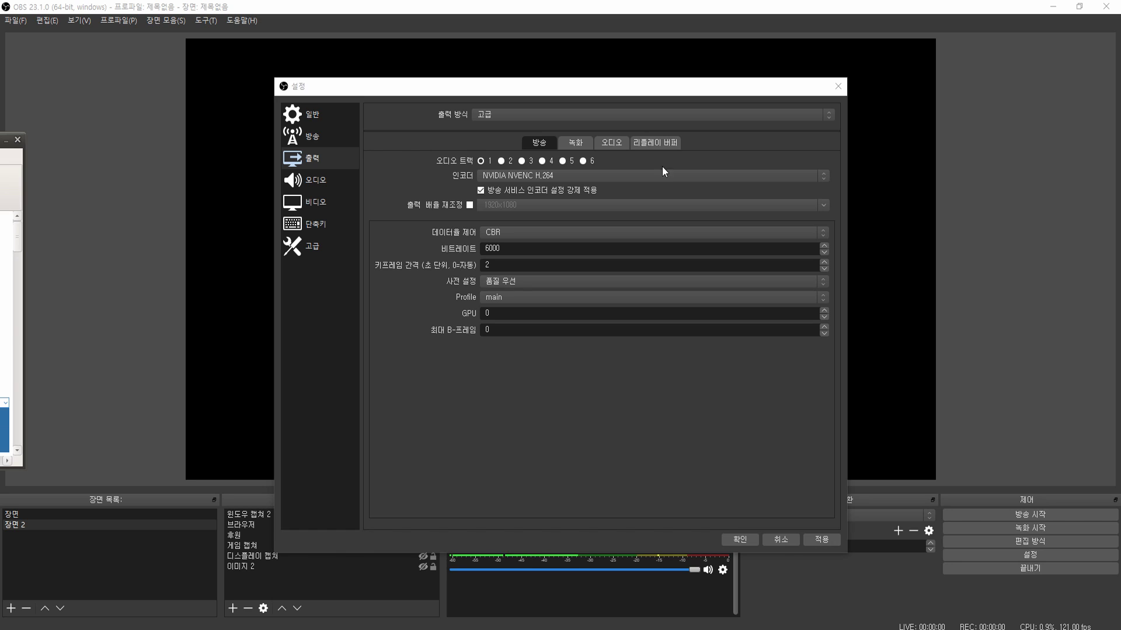
- Check the NVENC H.264 encoder, preset and profile options without changing them
click(667, 174)
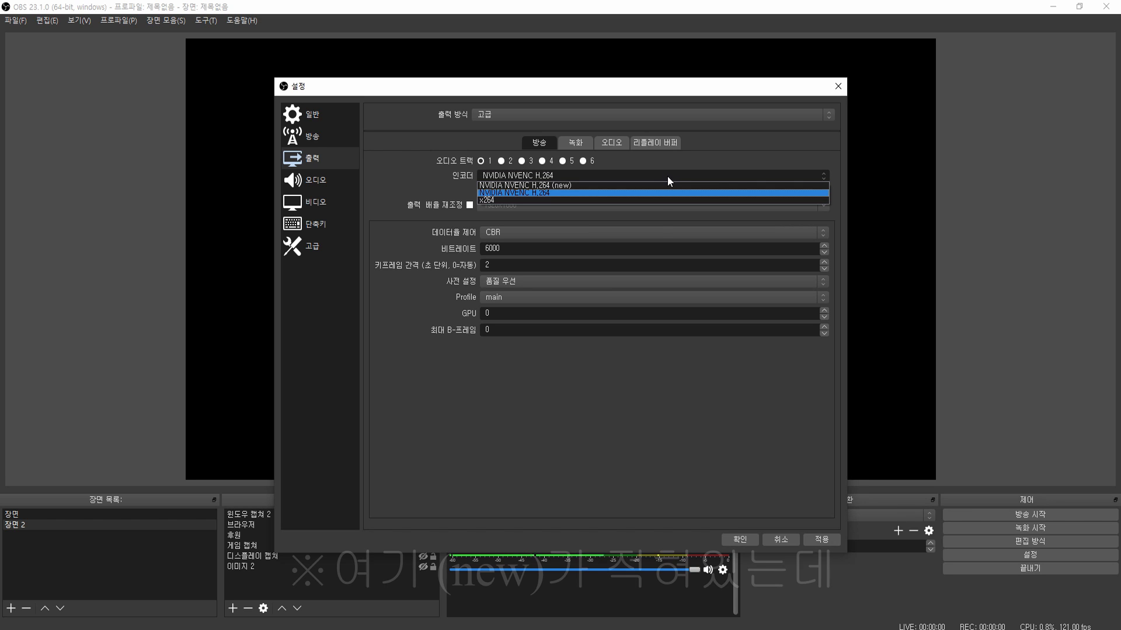
click(644, 193)
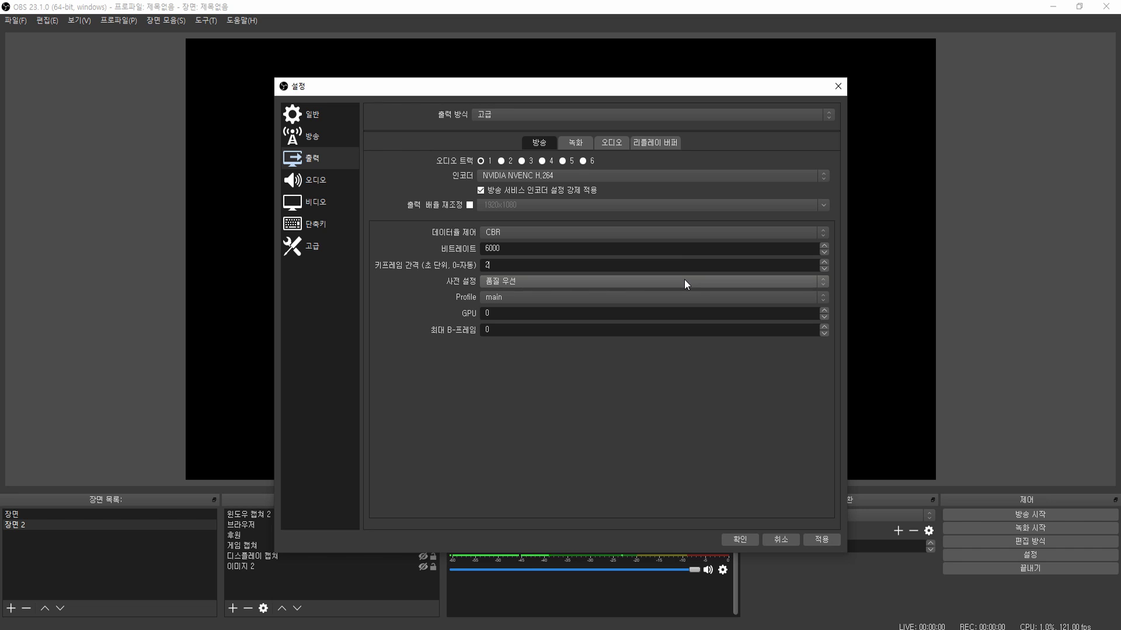
click(684, 281)
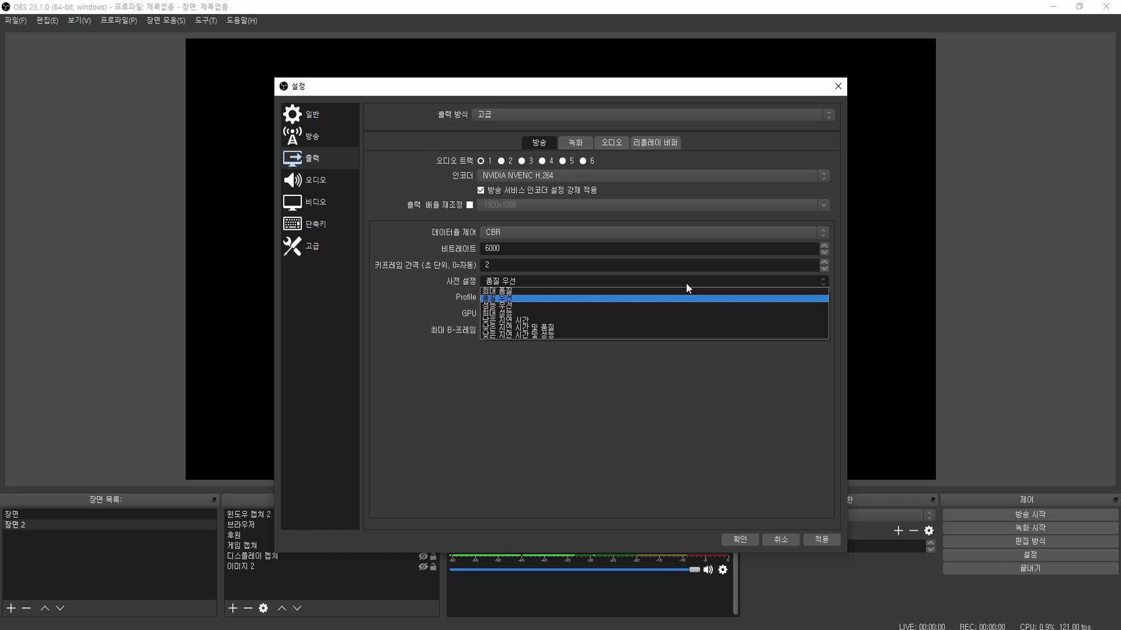
click(686, 282)
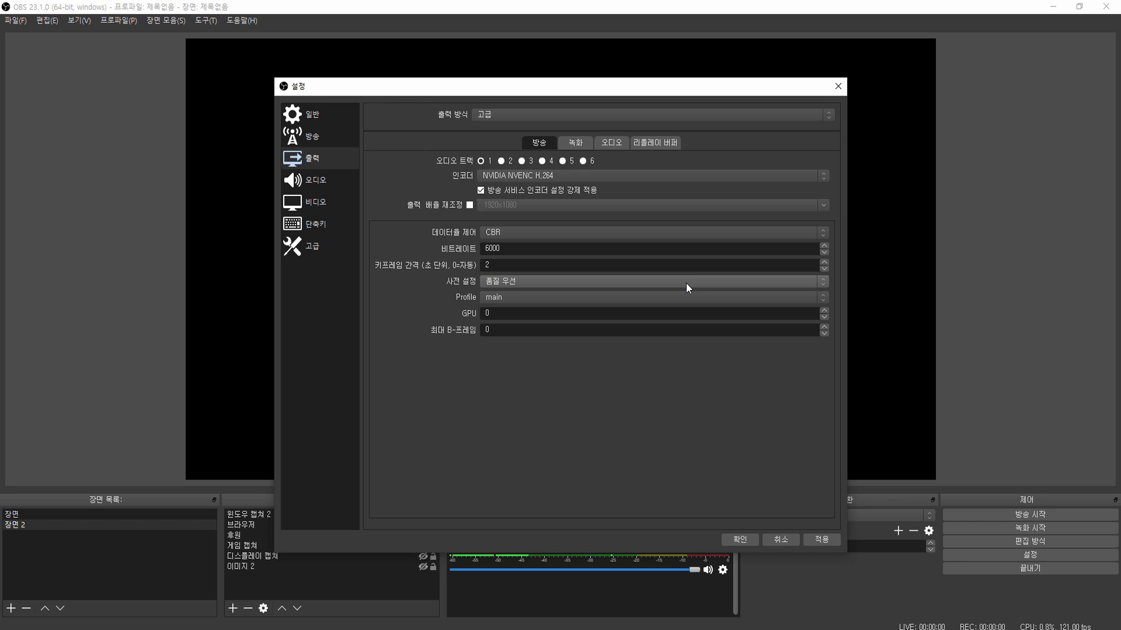
click(688, 295)
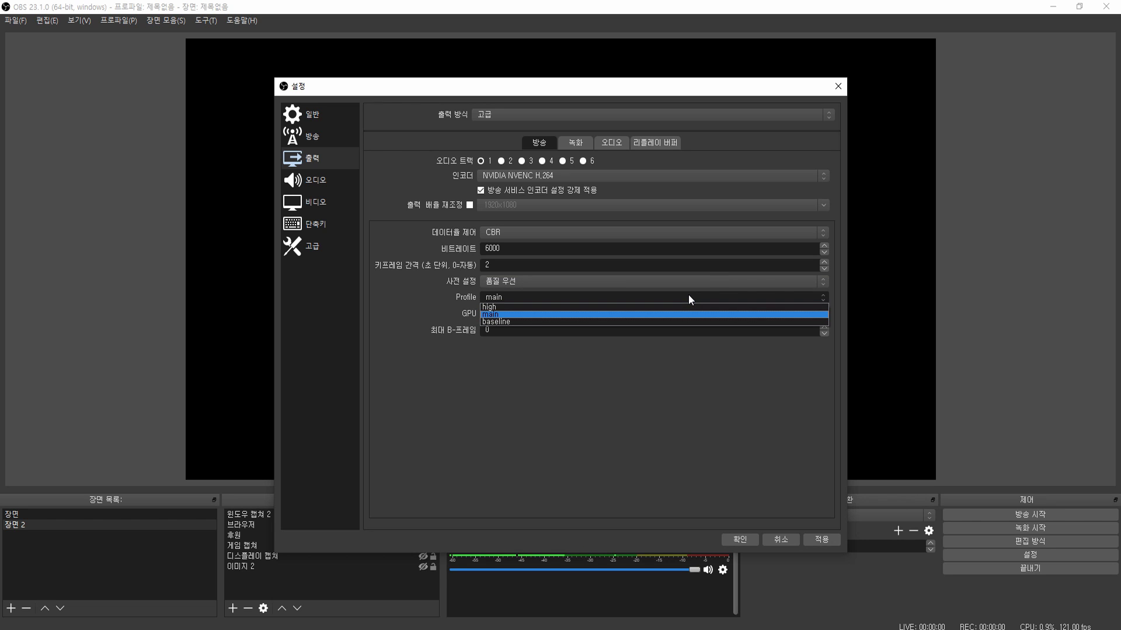
click(688, 295)
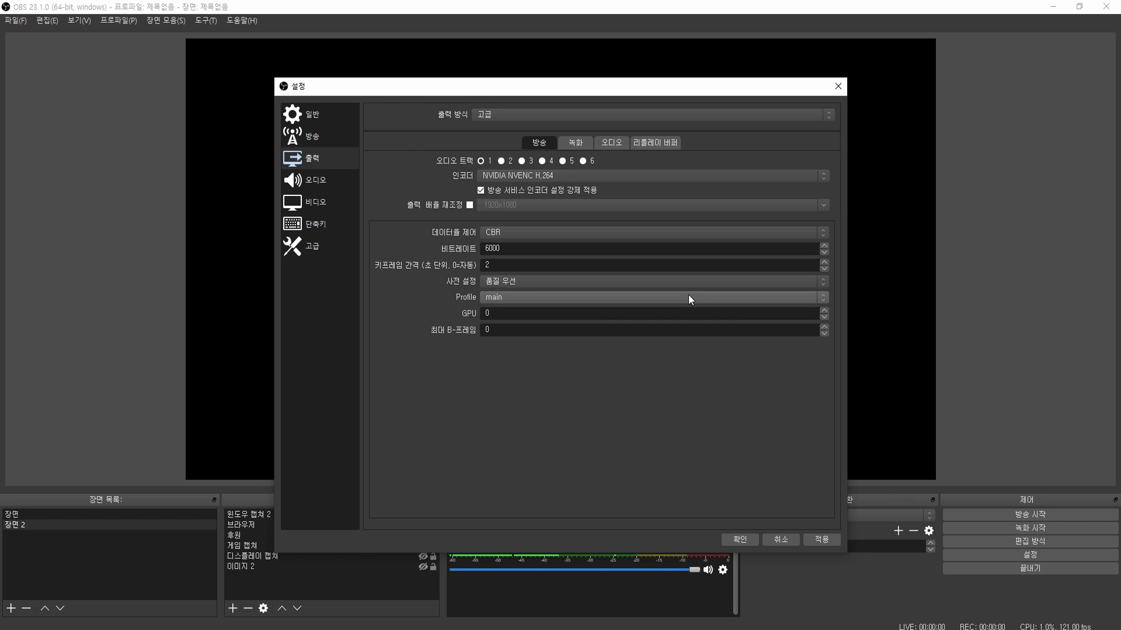
- Switch the streaming encoder to x264 with the veryfast CPU usage preset
scroll(525, 280, up, 1)
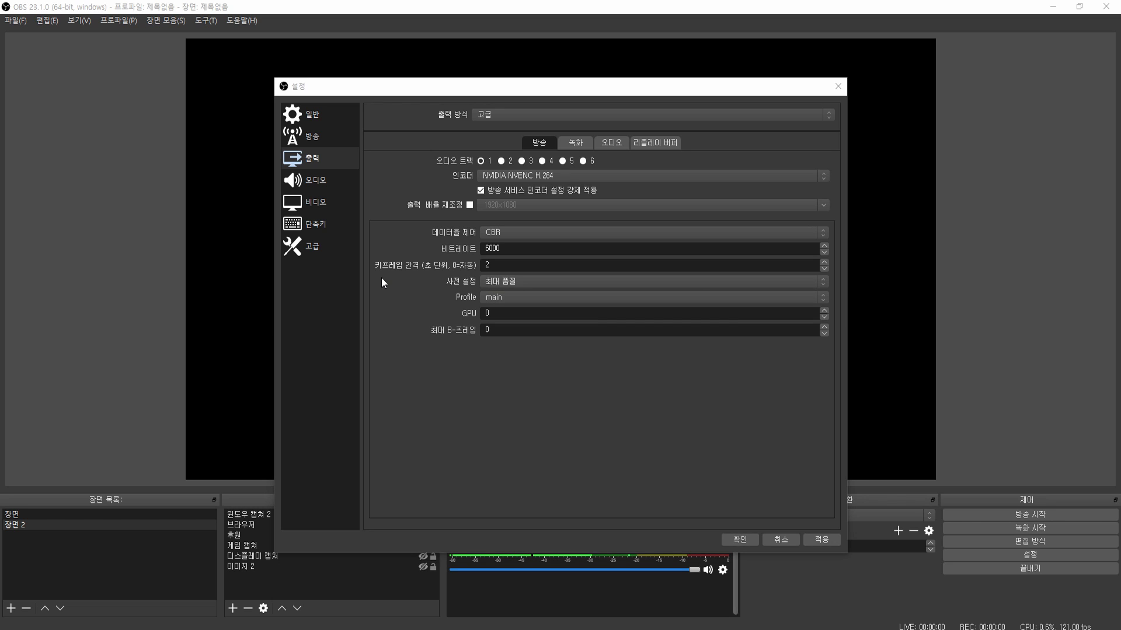
click(554, 176)
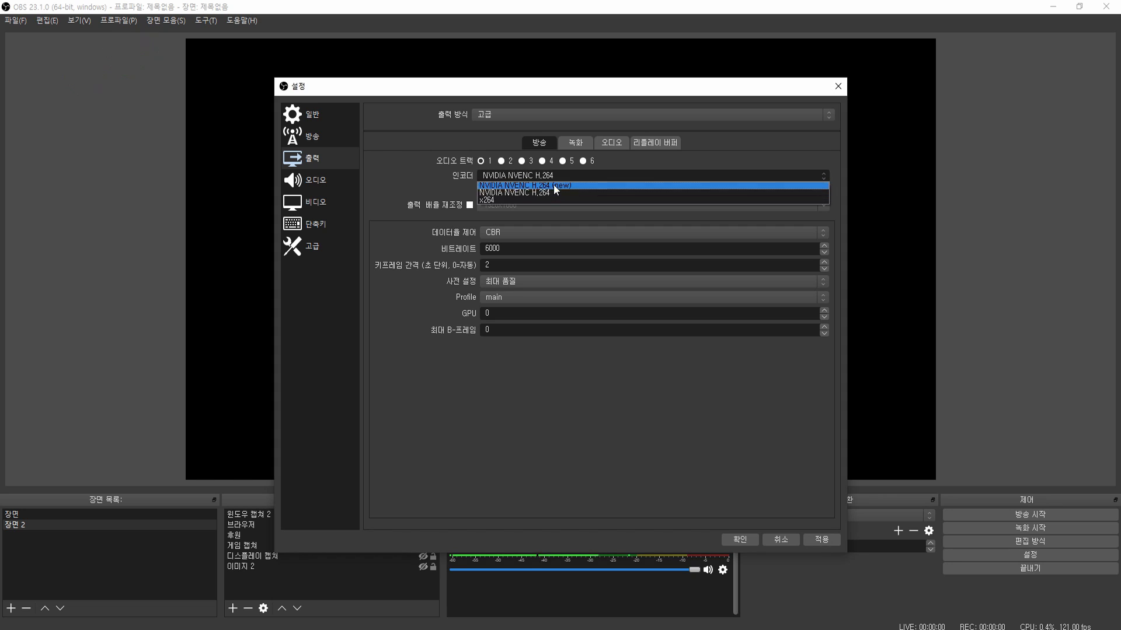
click(544, 200)
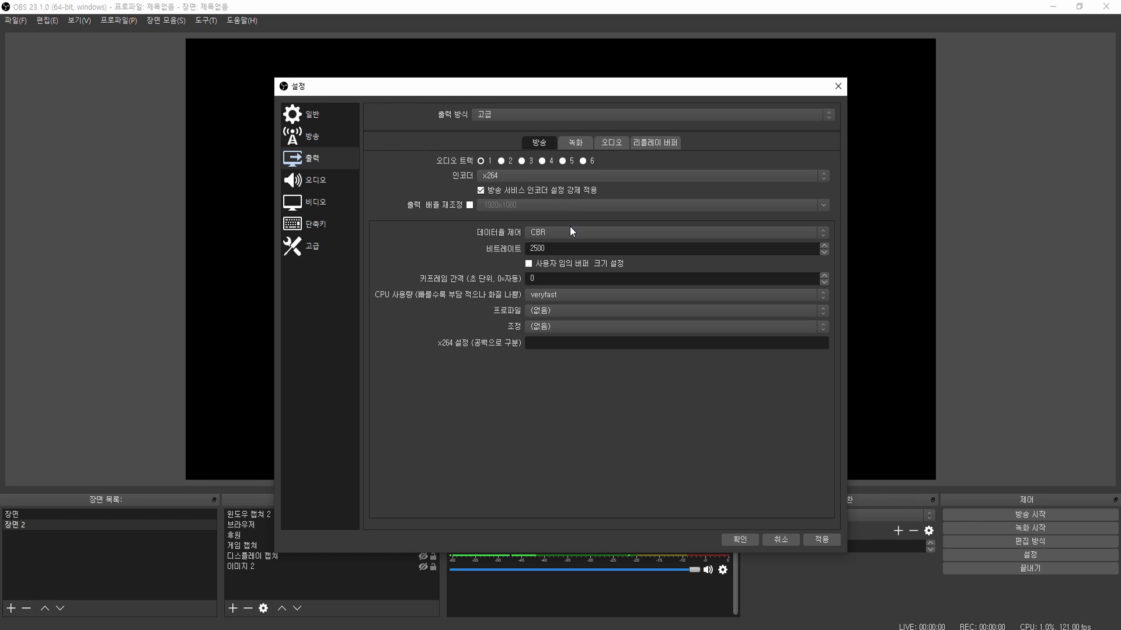
click(604, 297)
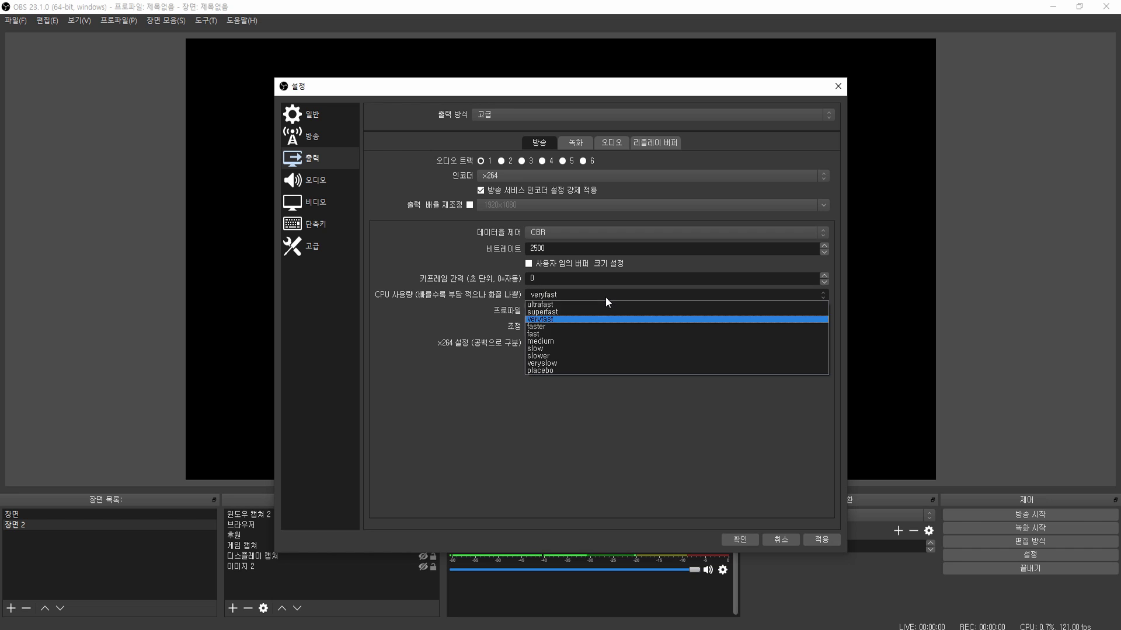
click(582, 370)
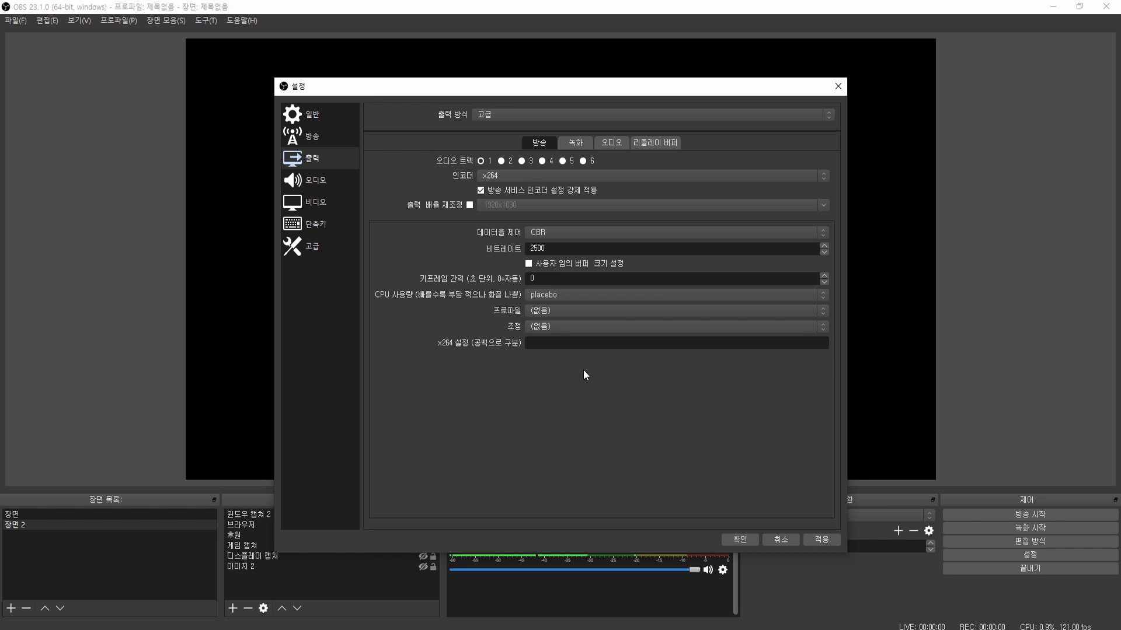
click(591, 297)
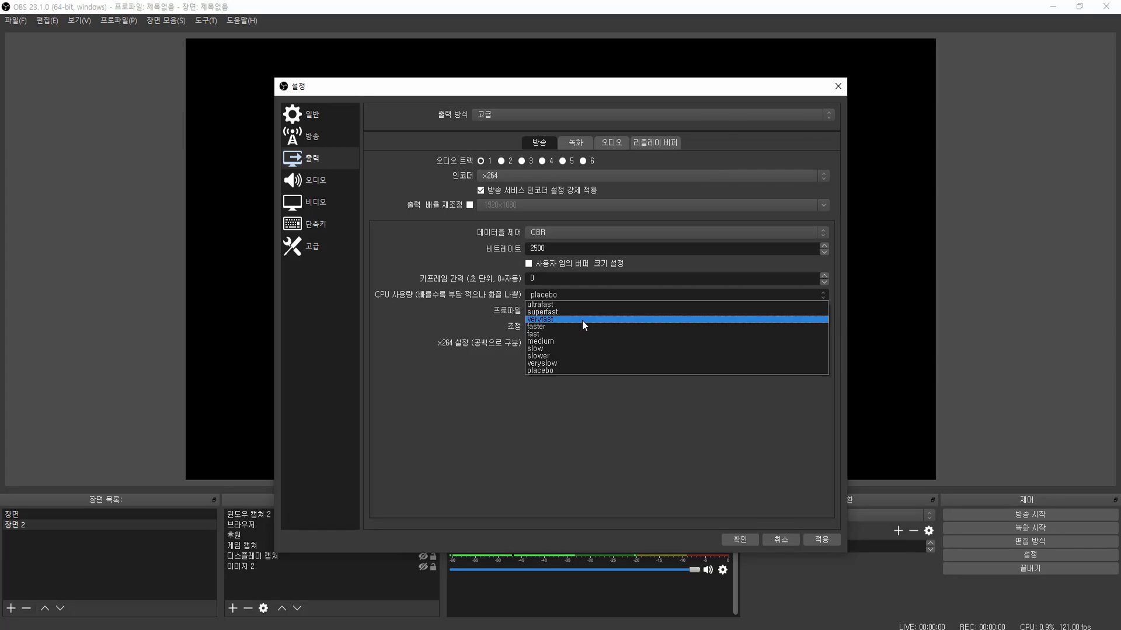
click(582, 320)
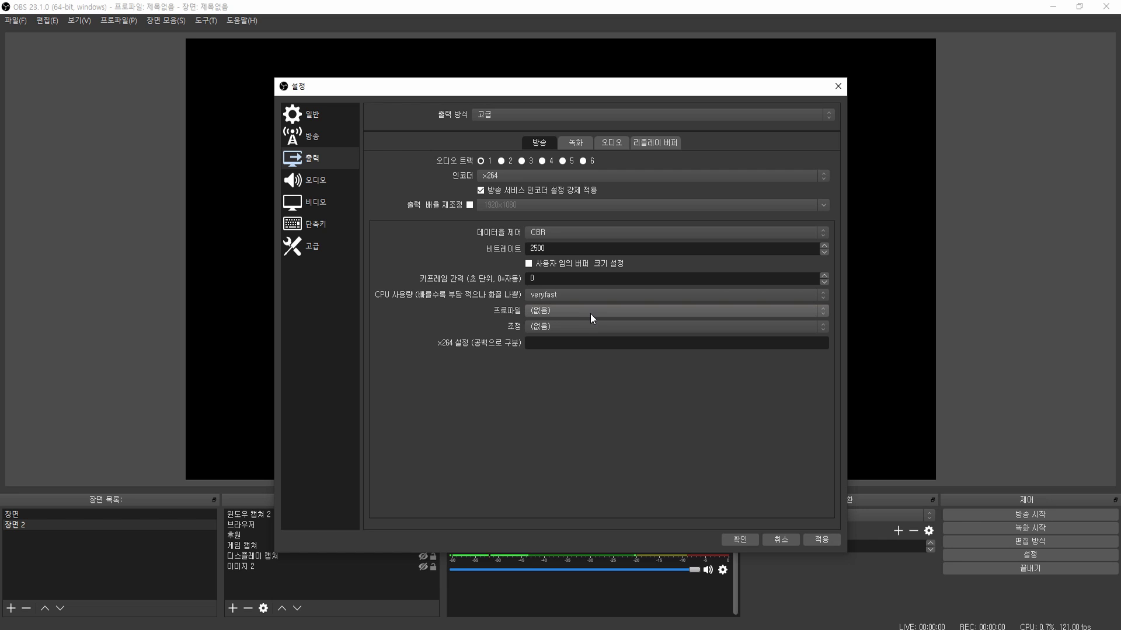
- Set the x264 streaming profile to main
click(596, 311)
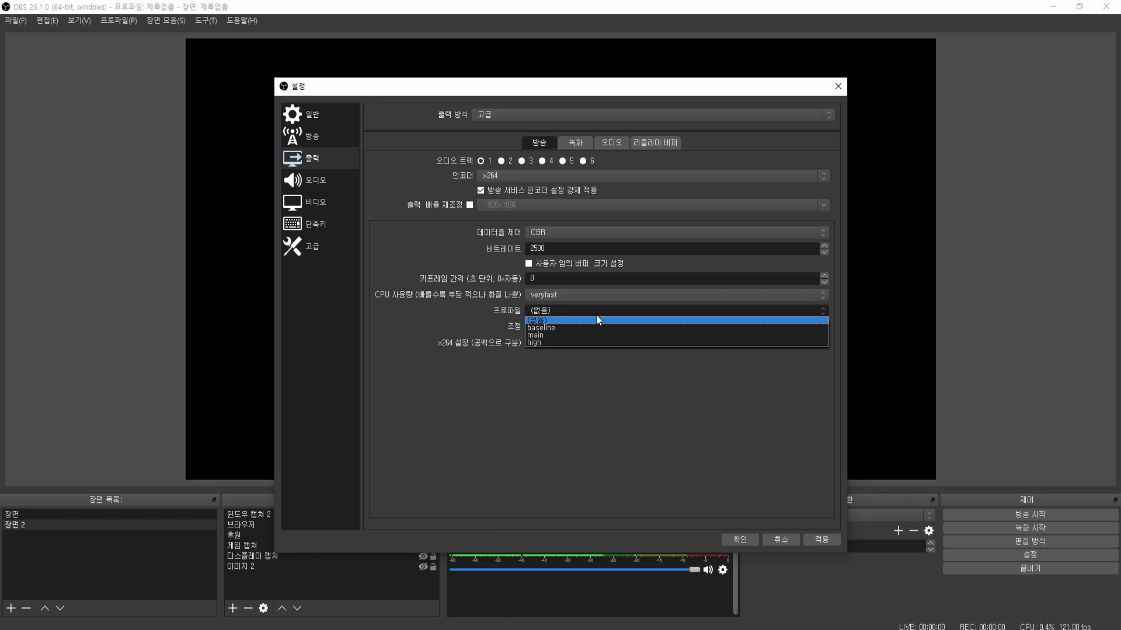
click(585, 335)
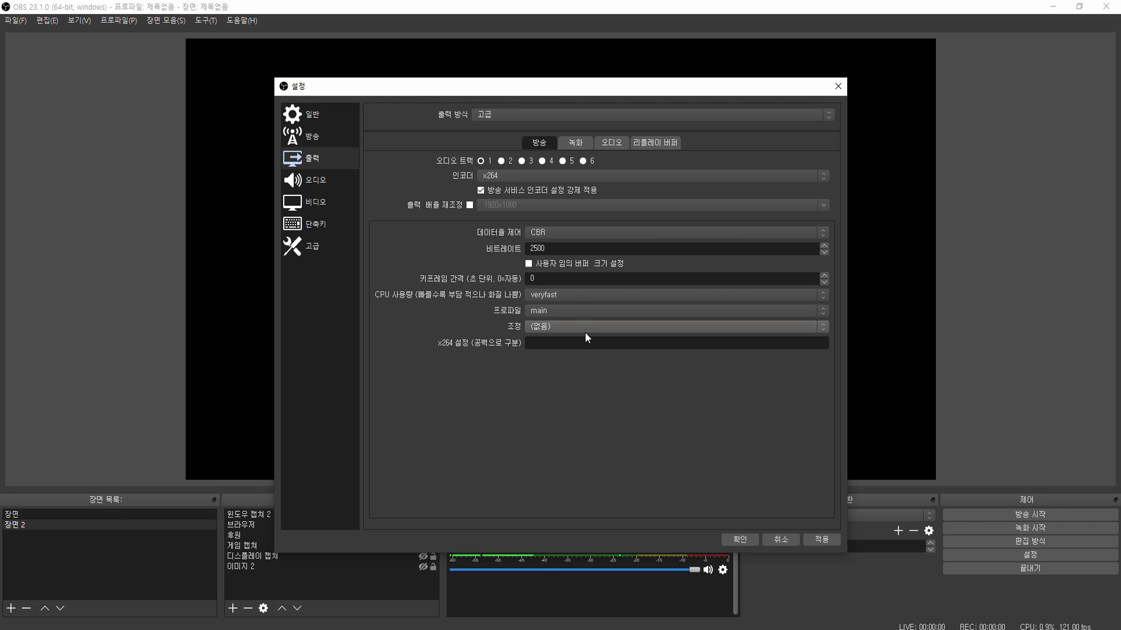
click(565, 141)
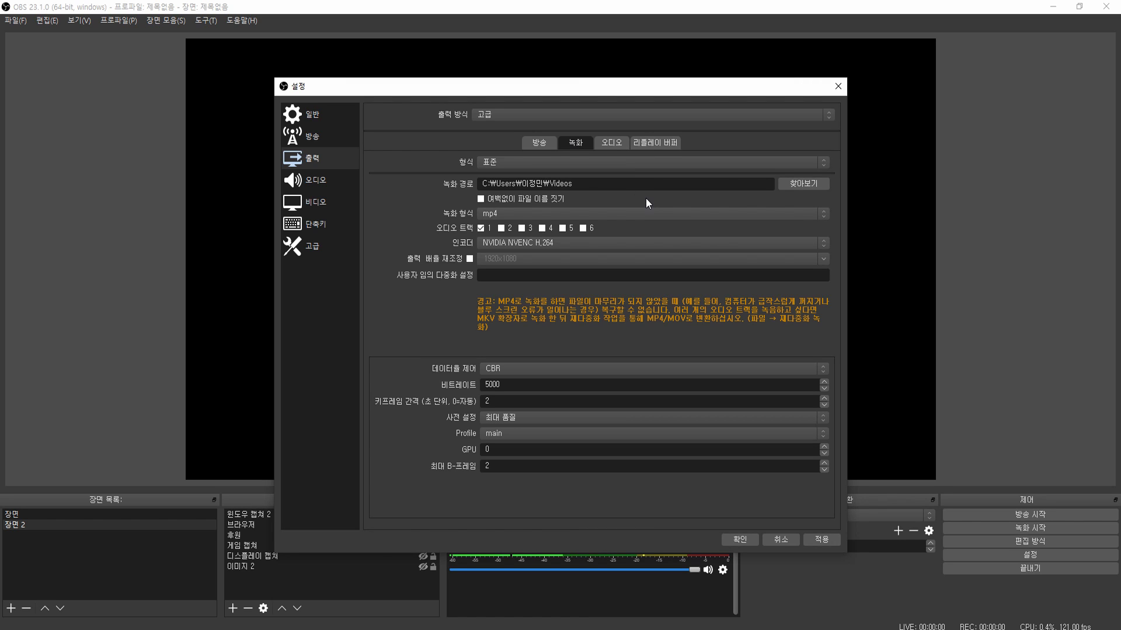
- Keep the recording encoder on NVIDIA NVENC H.264, then go to the 오디오 (Audio) page
click(657, 245)
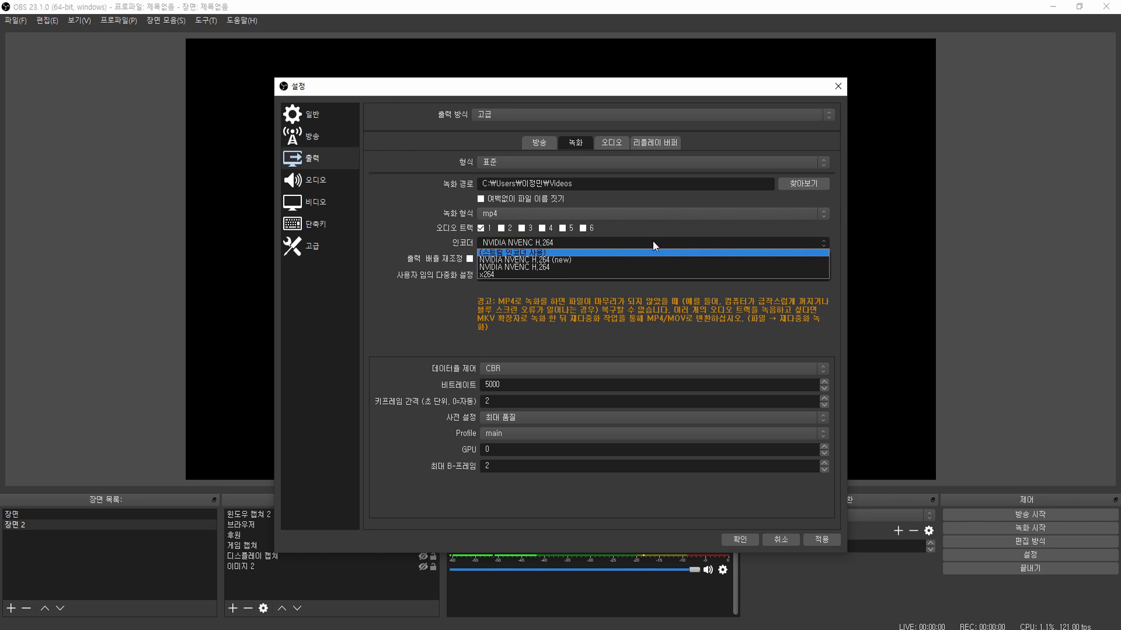
click(653, 240)
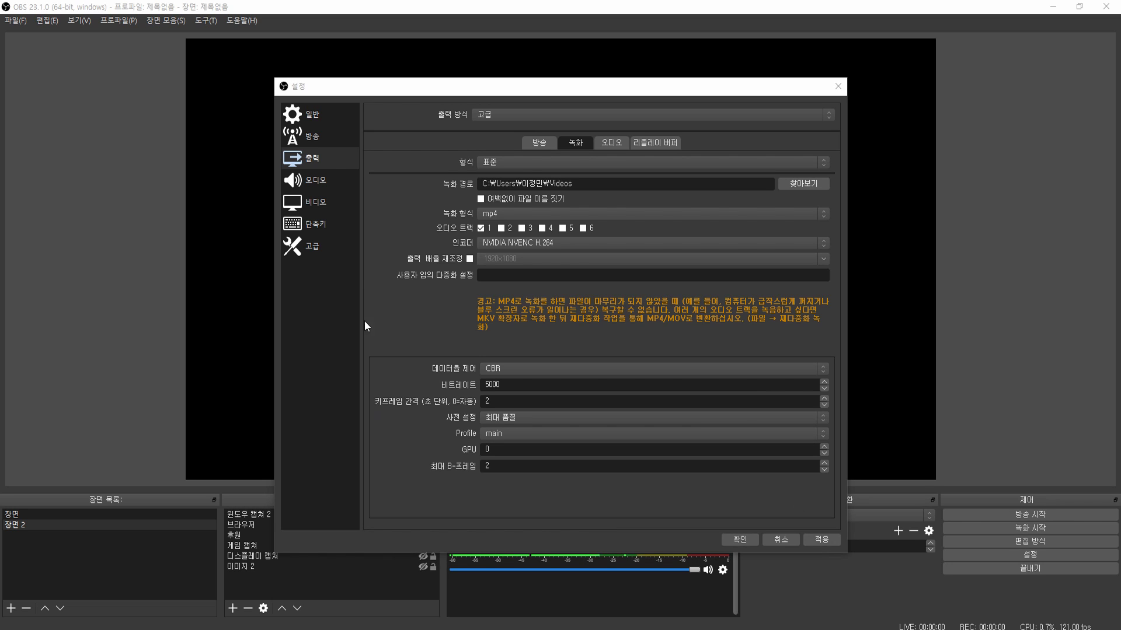
click(326, 178)
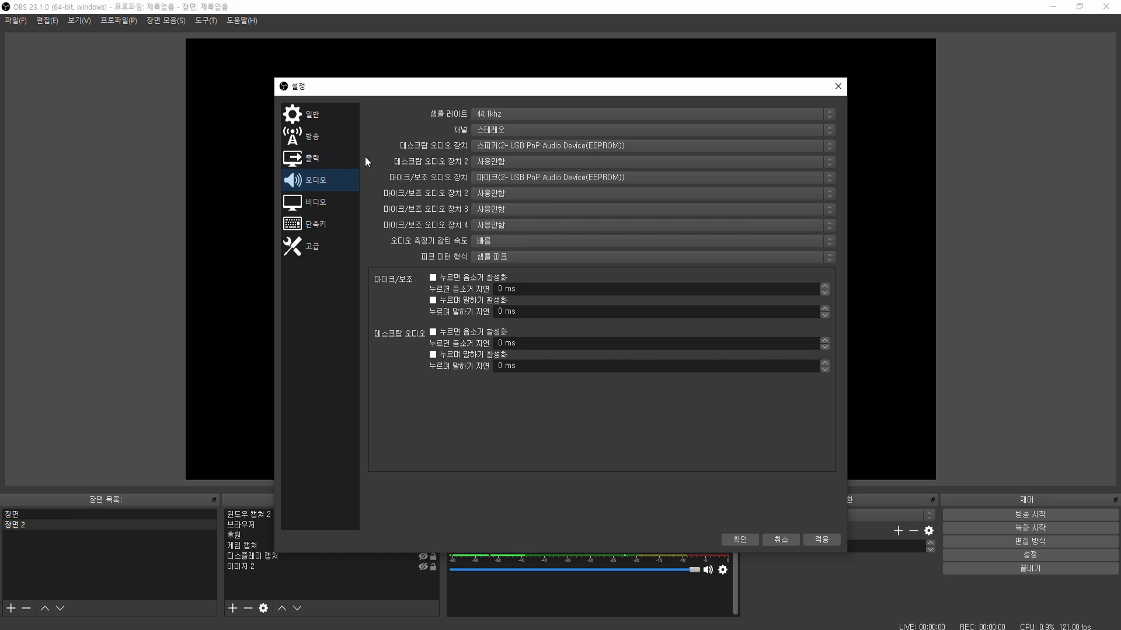
- Keep desktop audio and mic/aux on the USB PnP Audio Device, then go to 단축키 (Hotkeys)
click(492, 144)
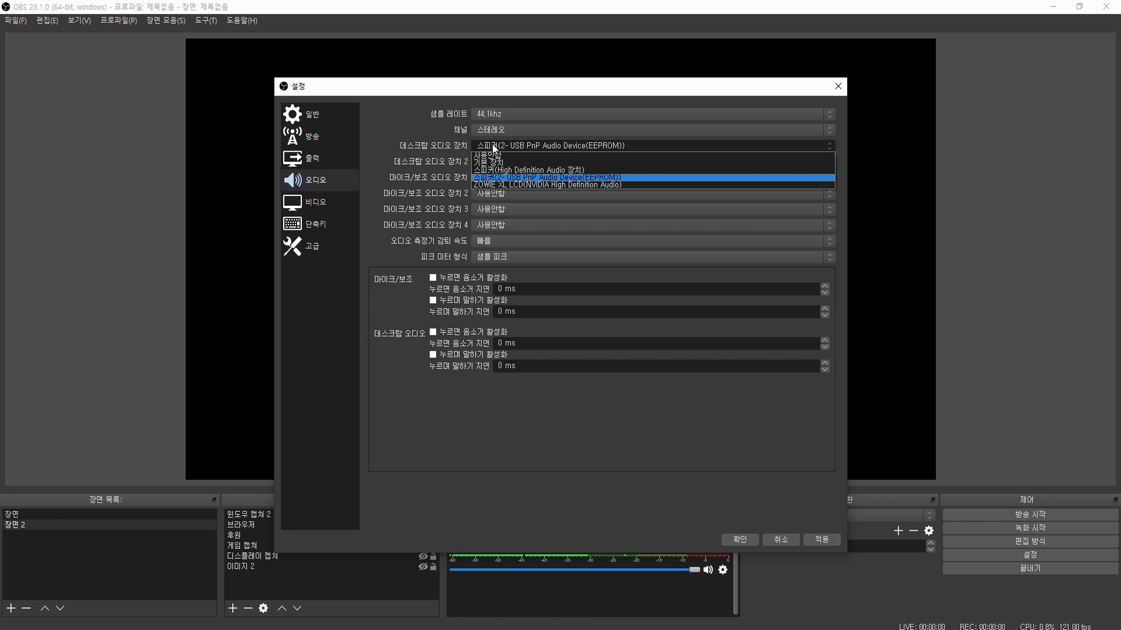
click(510, 177)
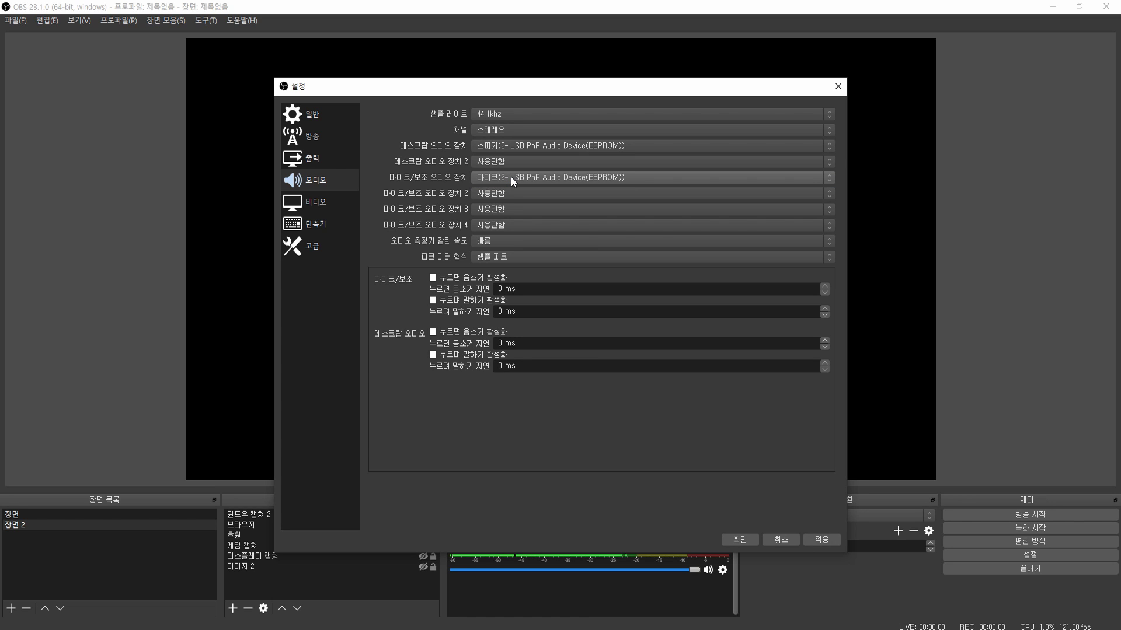
click(653, 179)
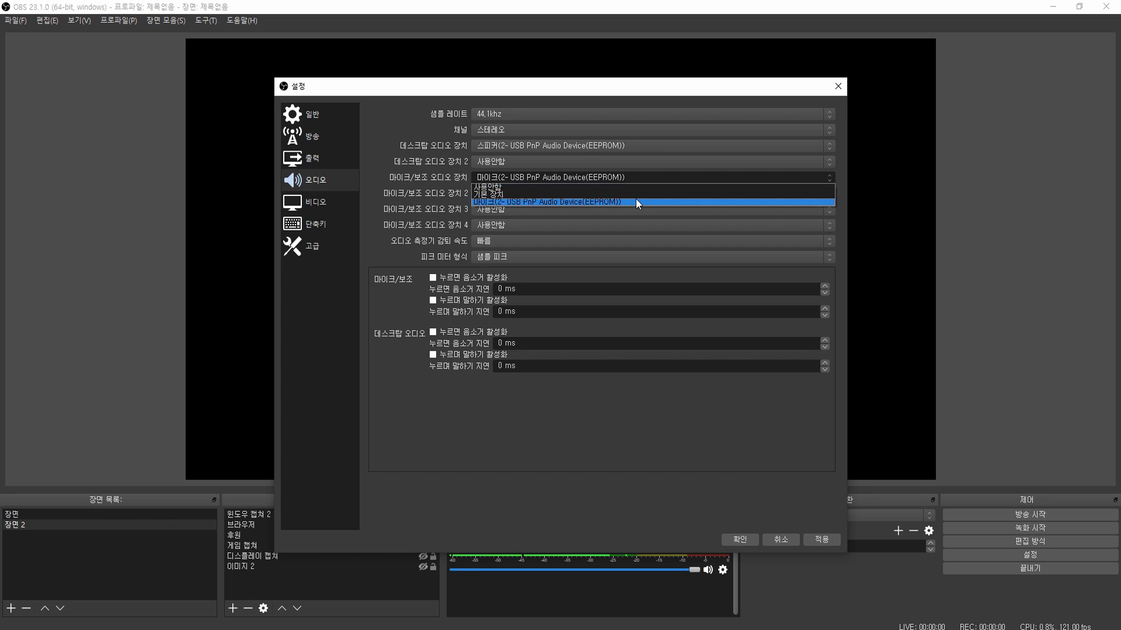
click(635, 200)
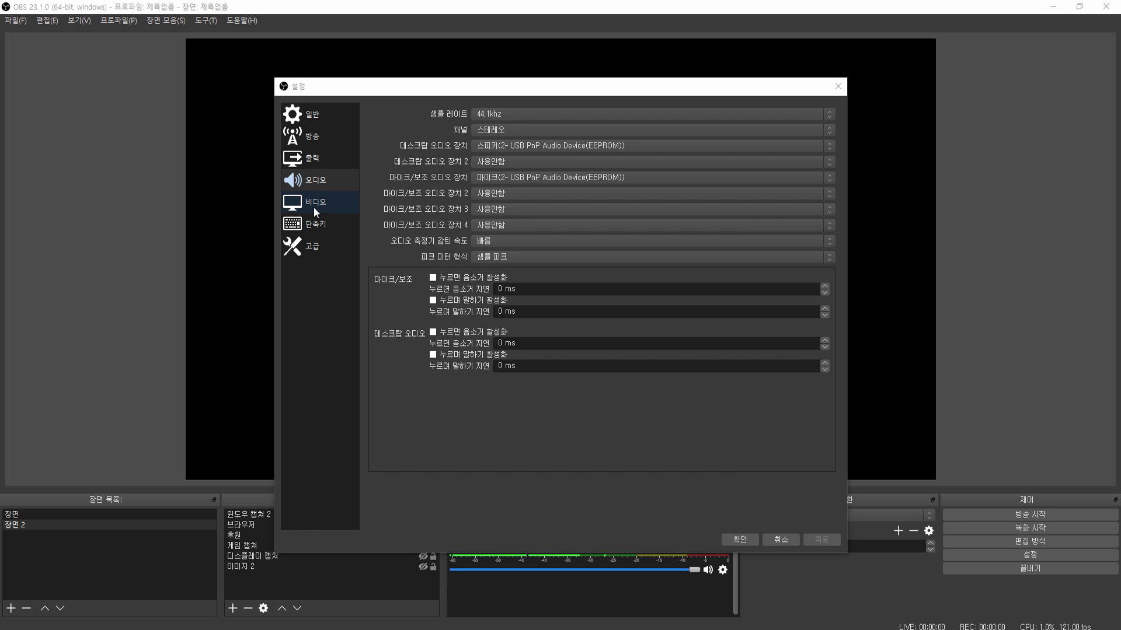
click(311, 225)
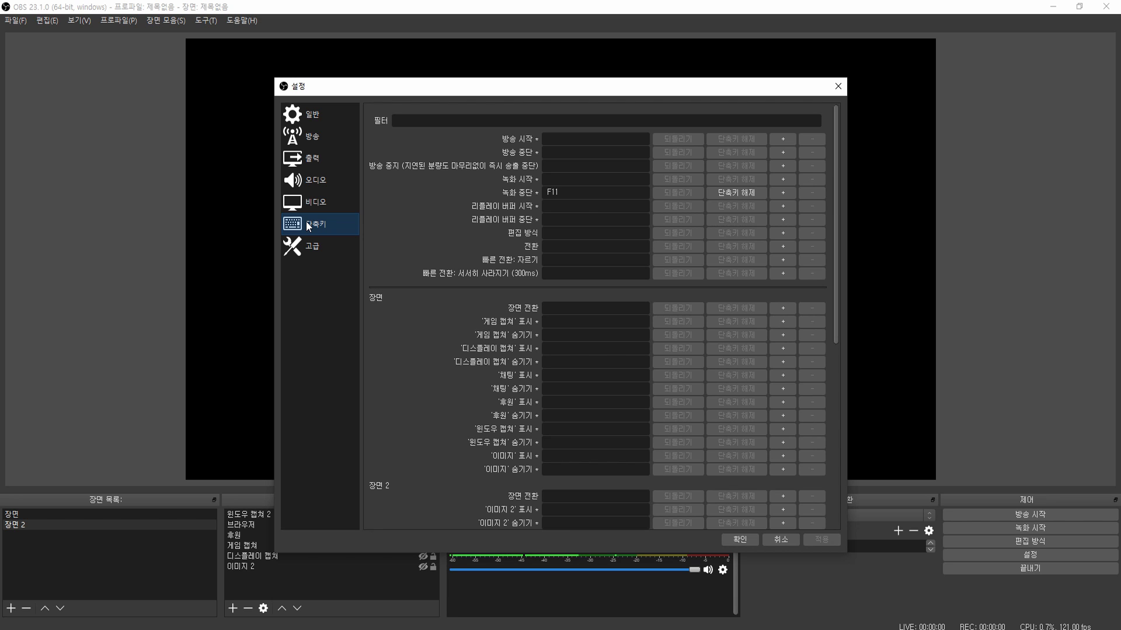
- Bind Start Streaming (방송 시작) to the Insert key in the Hotkeys settings
scroll(378, 221, down, 10)
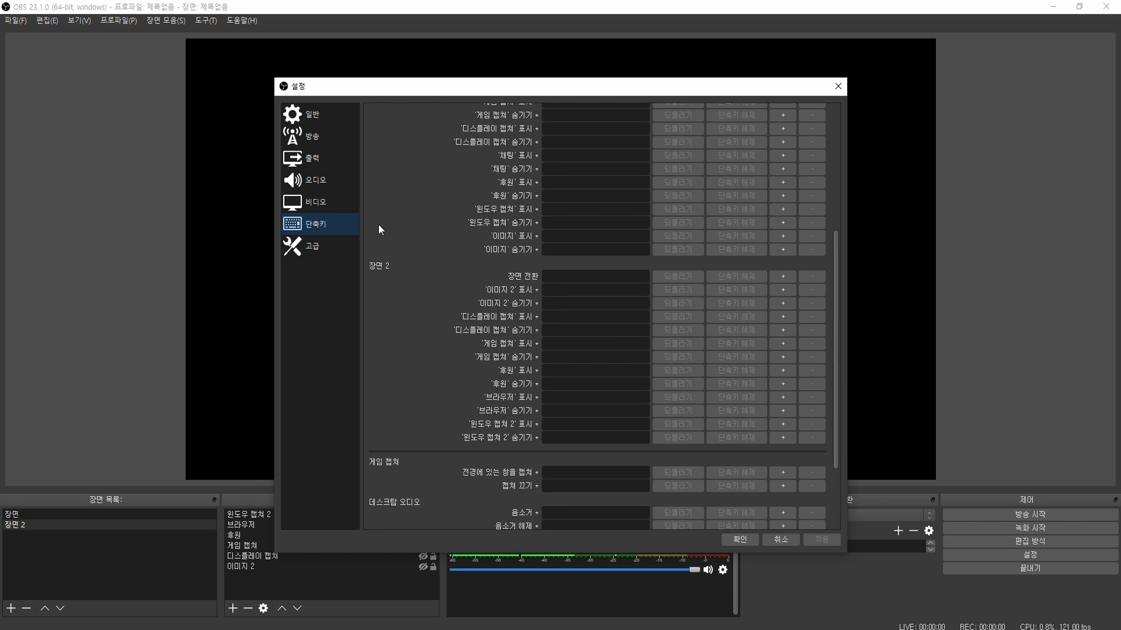
scroll(378, 224, up, 10)
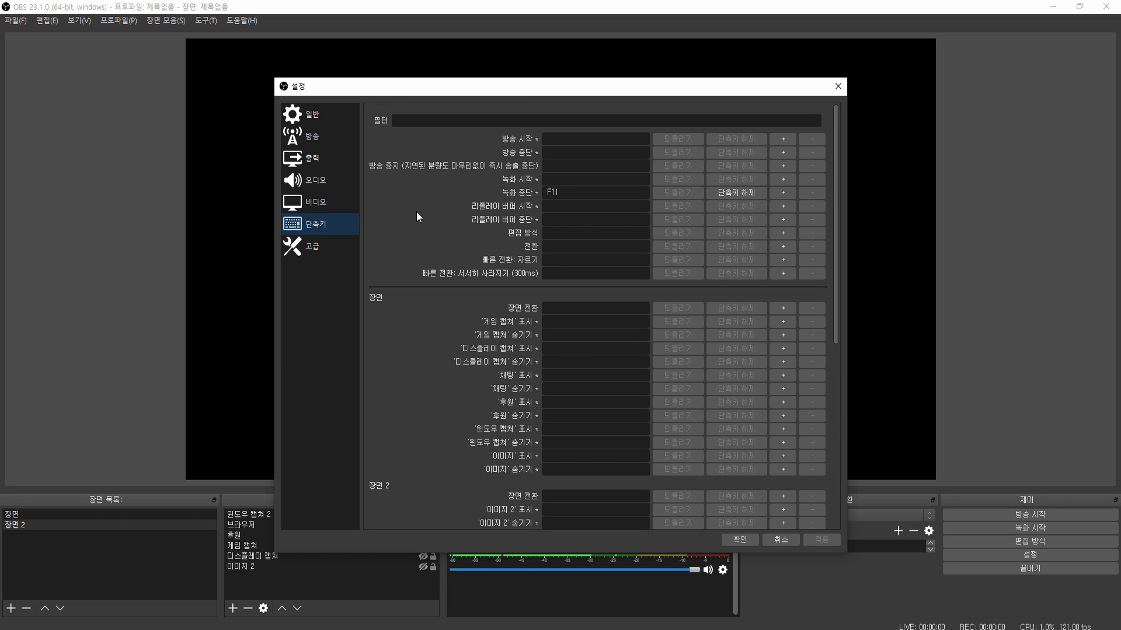
click(576, 138)
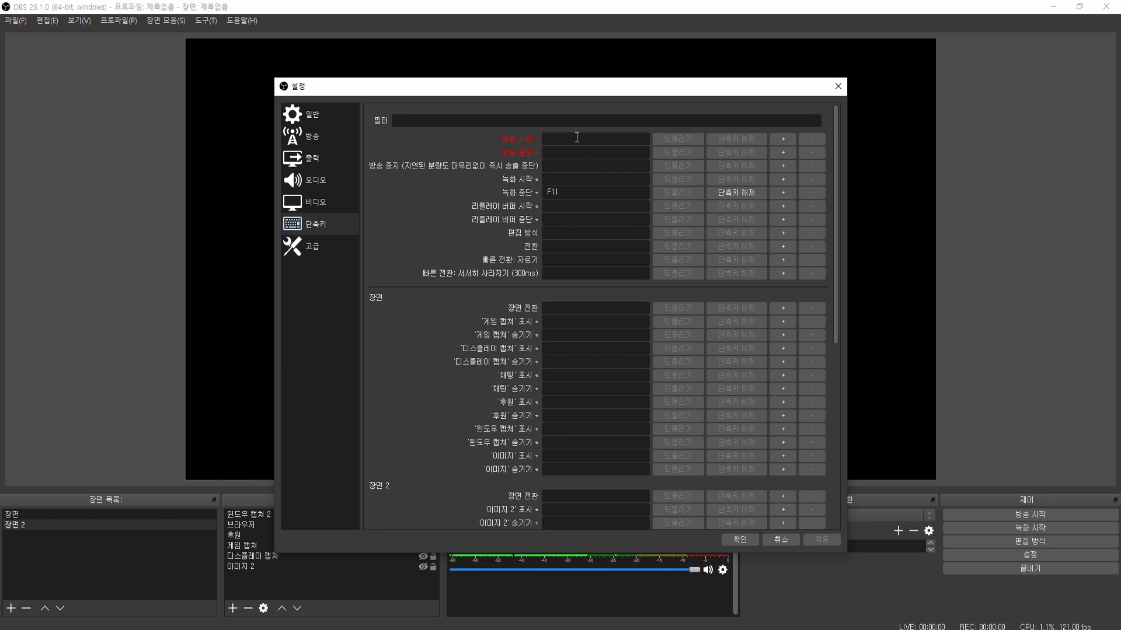
key(Insert)
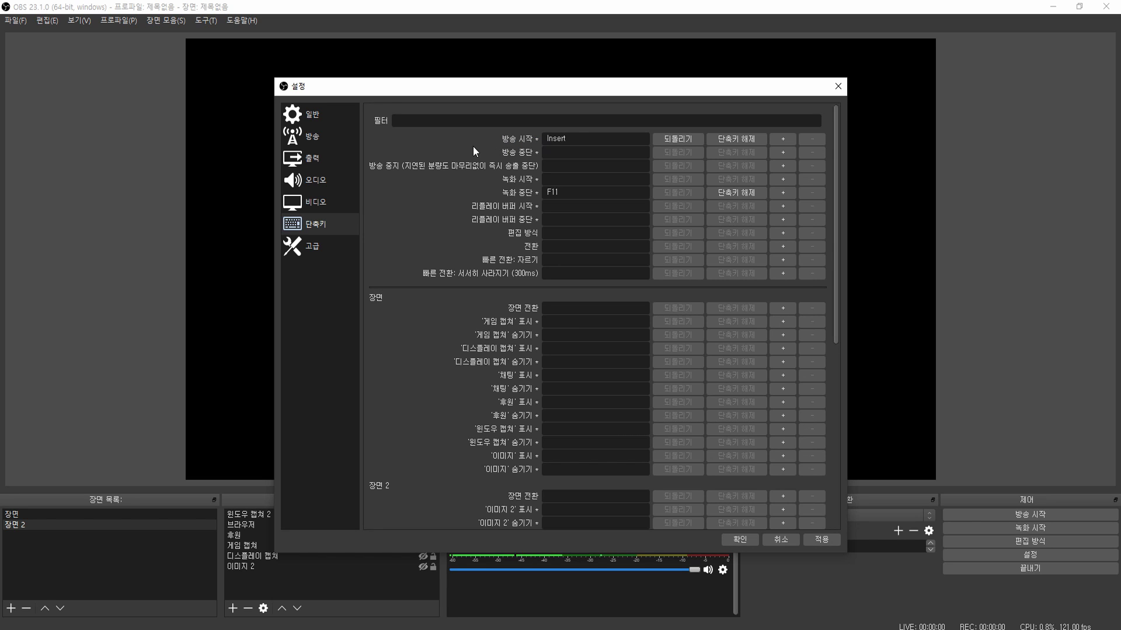
- Keep process priority at High on the Advanced (고급) page and apply the settings
click(342, 248)
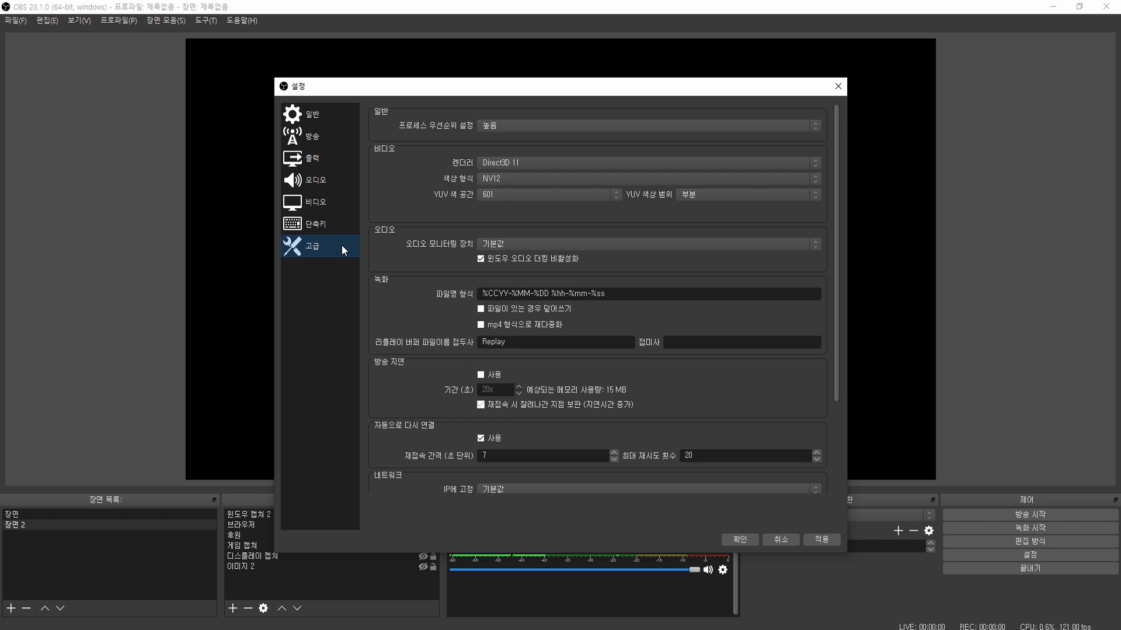
click(486, 131)
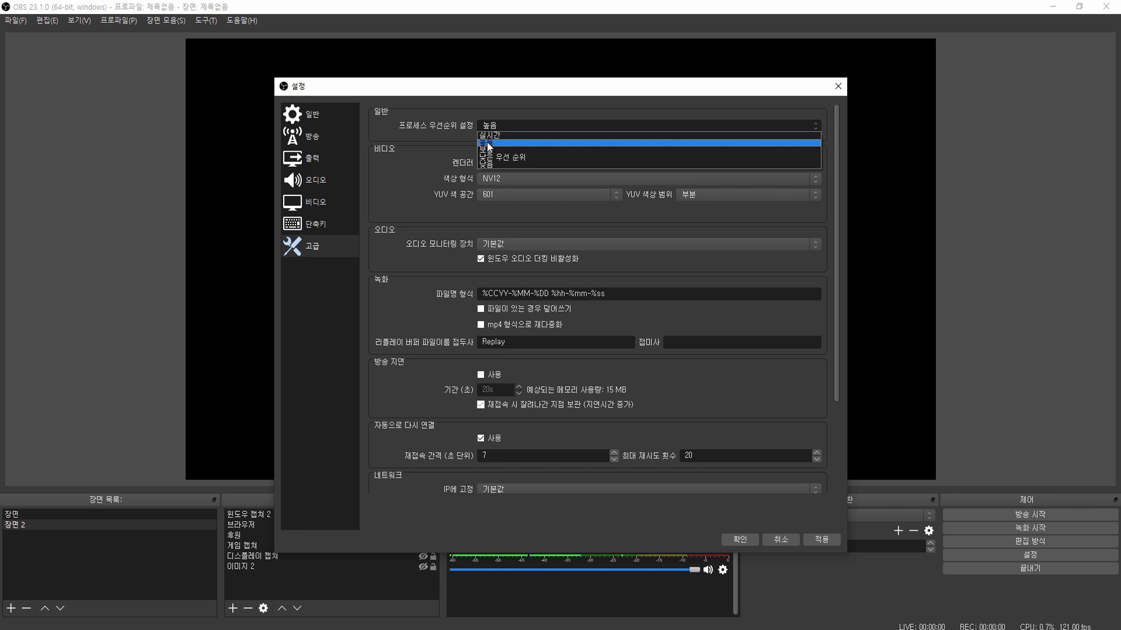
click(489, 143)
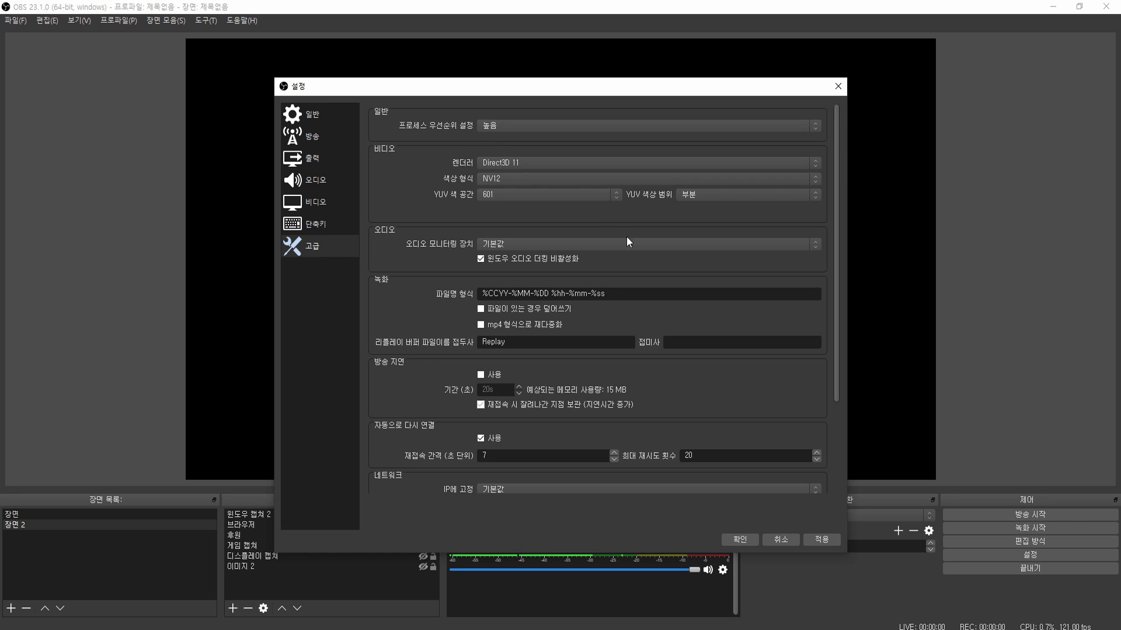
click(821, 540)
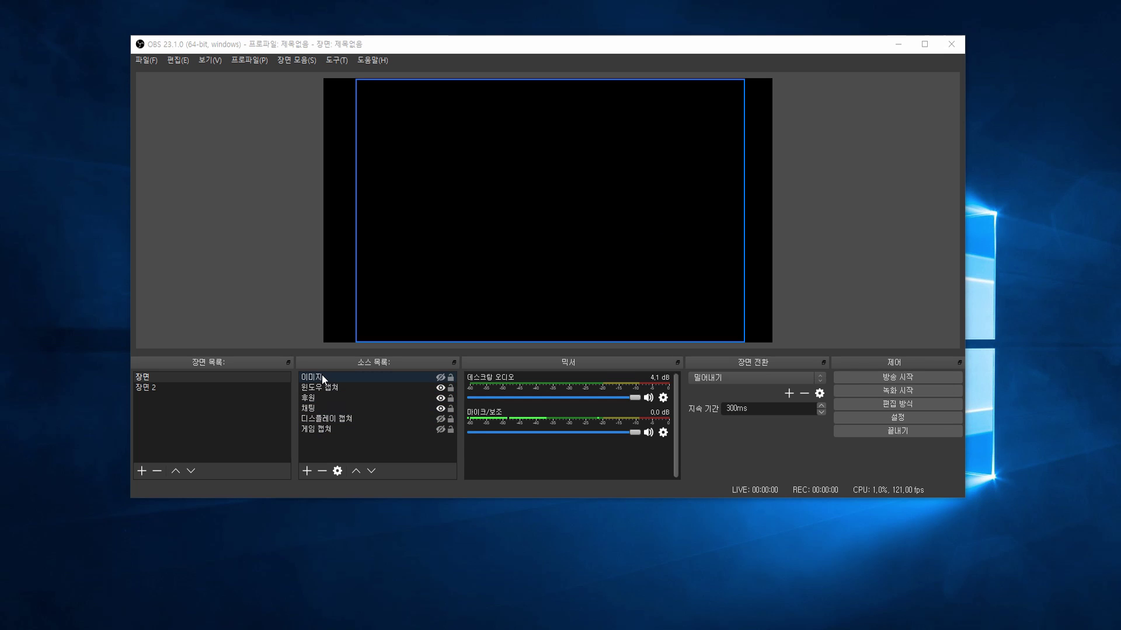
- Select scene '장면 2' to view its sources
click(276, 389)
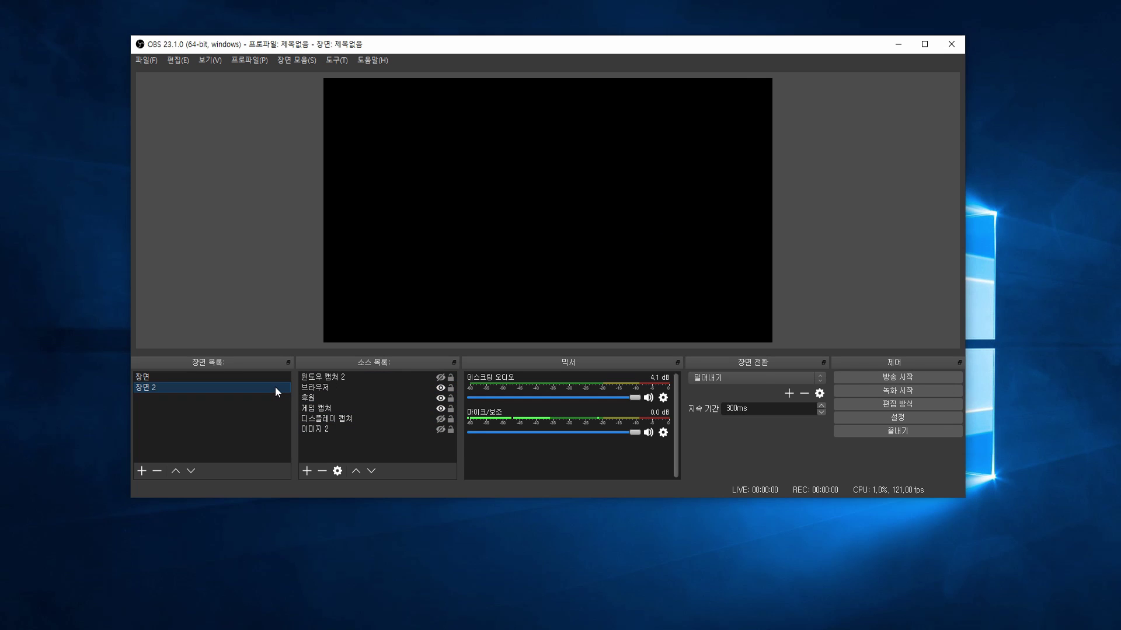
click(275, 380)
click(275, 385)
- Add a new scene named 'obs' from the scene list
right_click(217, 407)
click(226, 410)
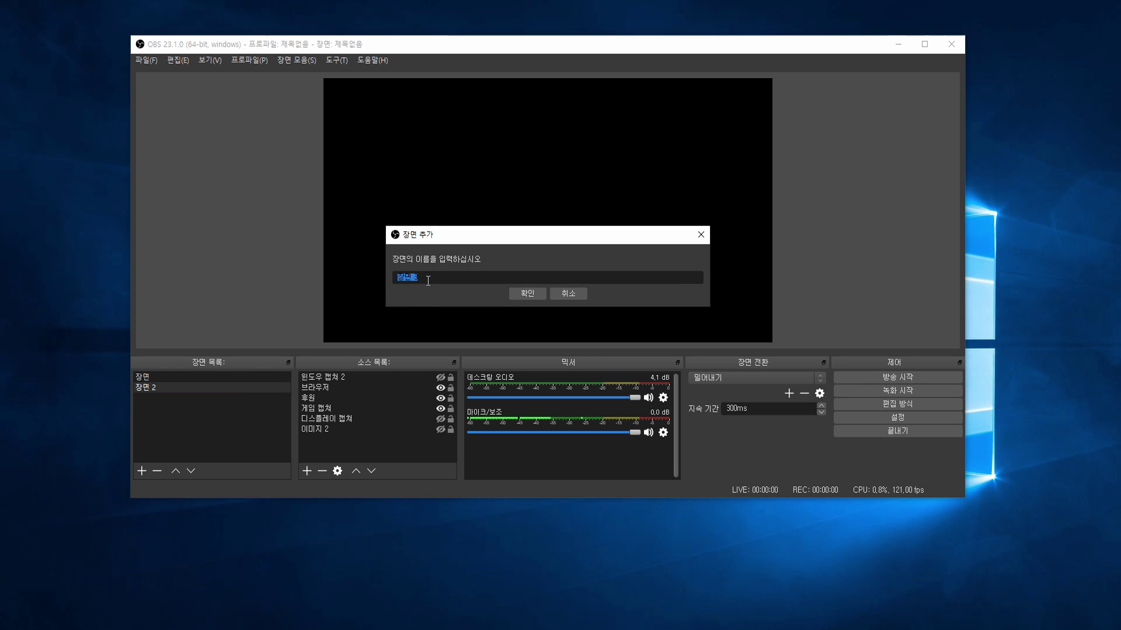
text(obs)
click(534, 292)
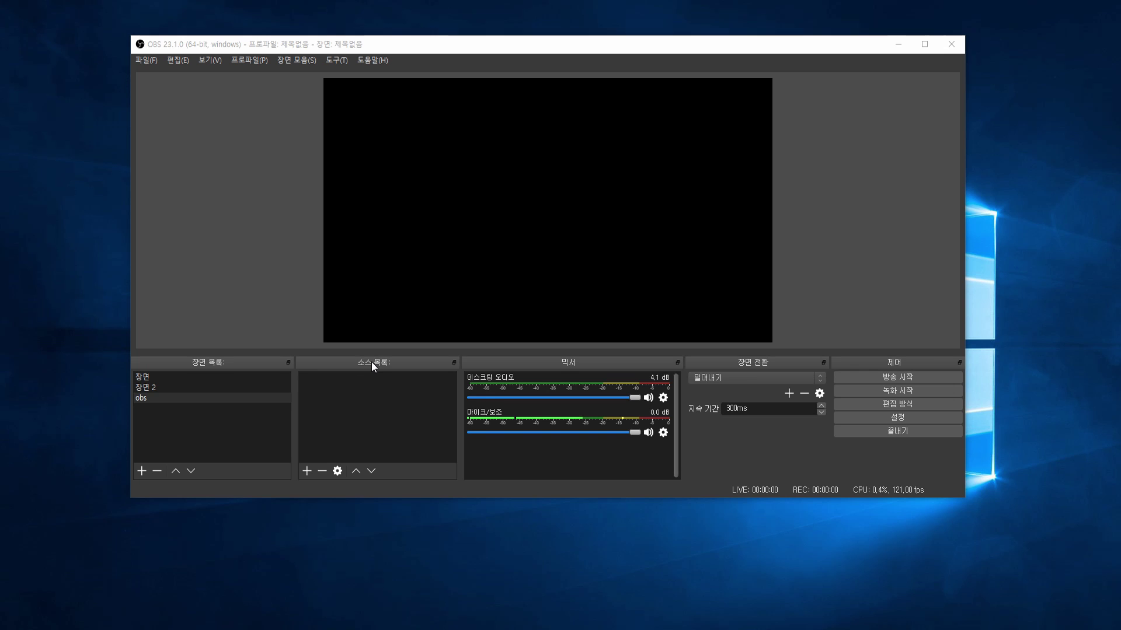
- Create a new display capture source (디스플레이 캡쳐) in the obs scene
right_click(373, 405)
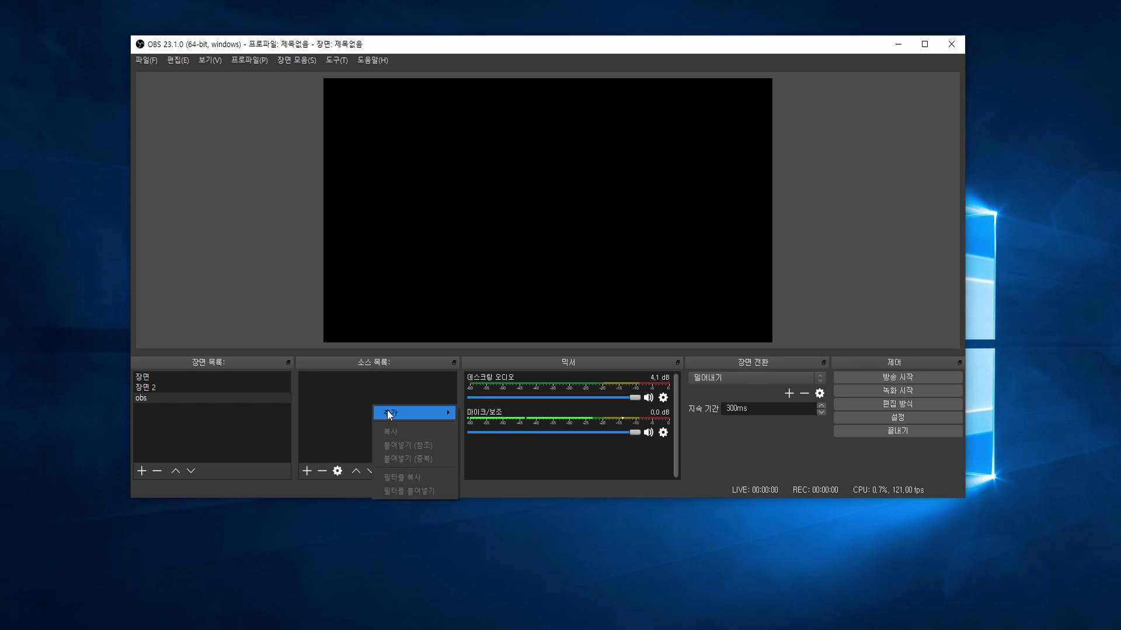
mouse_move(390, 415)
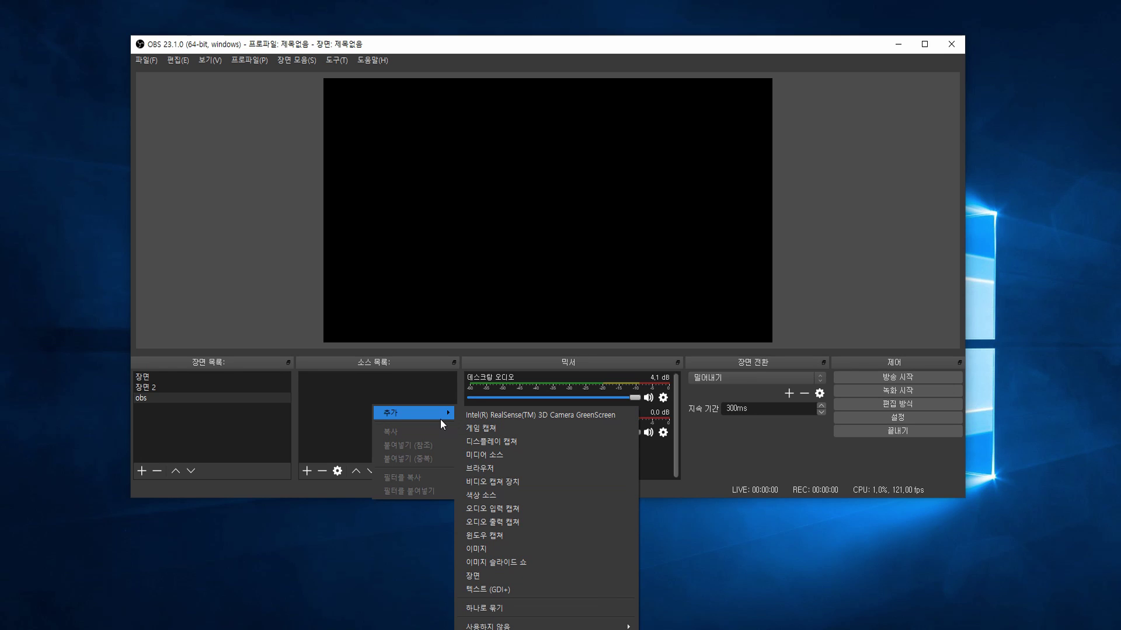
click(488, 443)
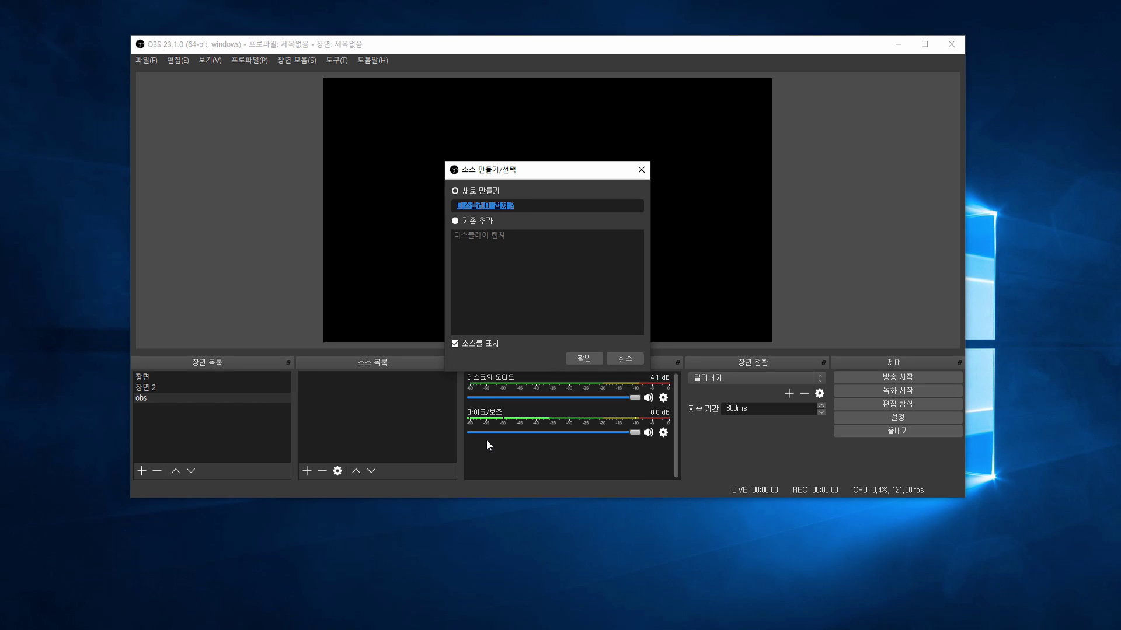
click(477, 222)
click(476, 195)
click(469, 218)
click(471, 192)
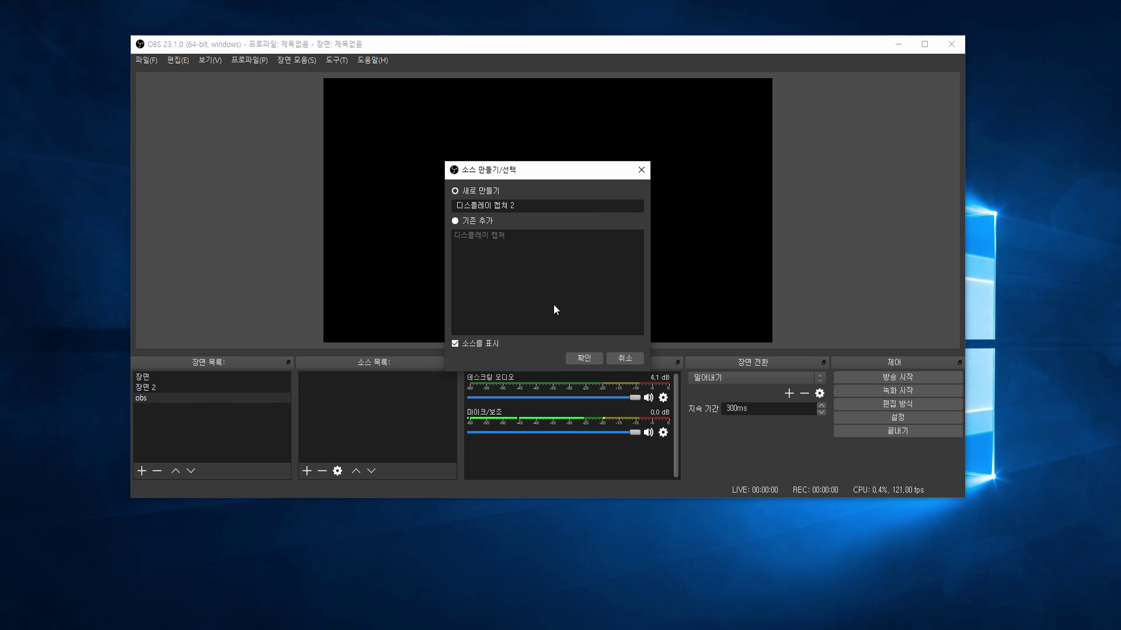
click(578, 358)
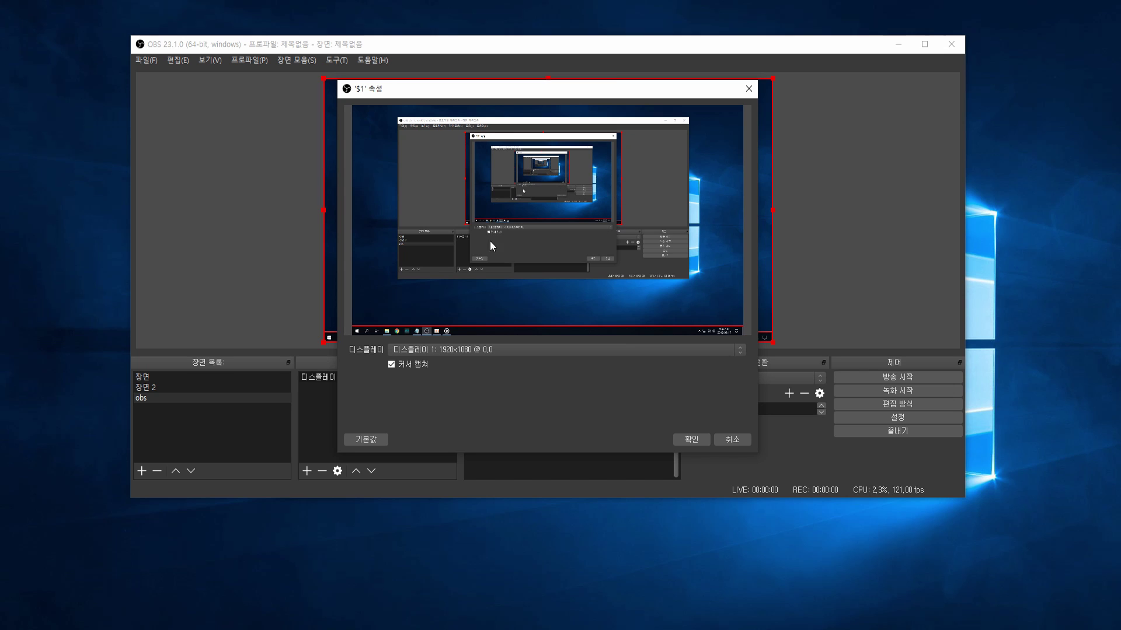
- Capture display 1 with mouse cursor capture turned off and confirm
click(486, 353)
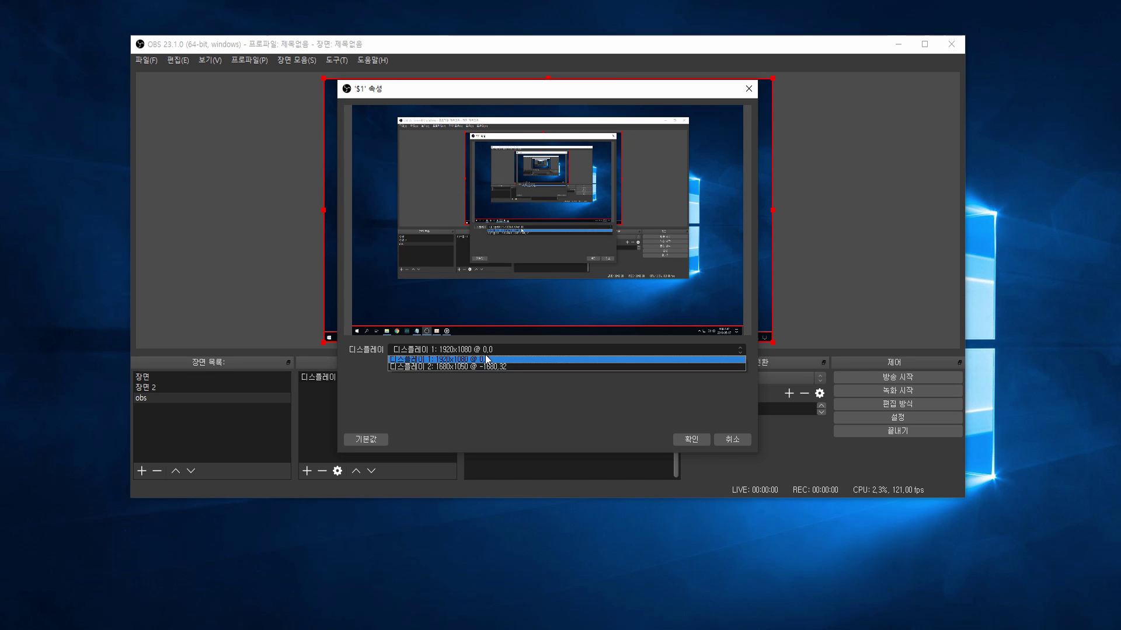
click(483, 367)
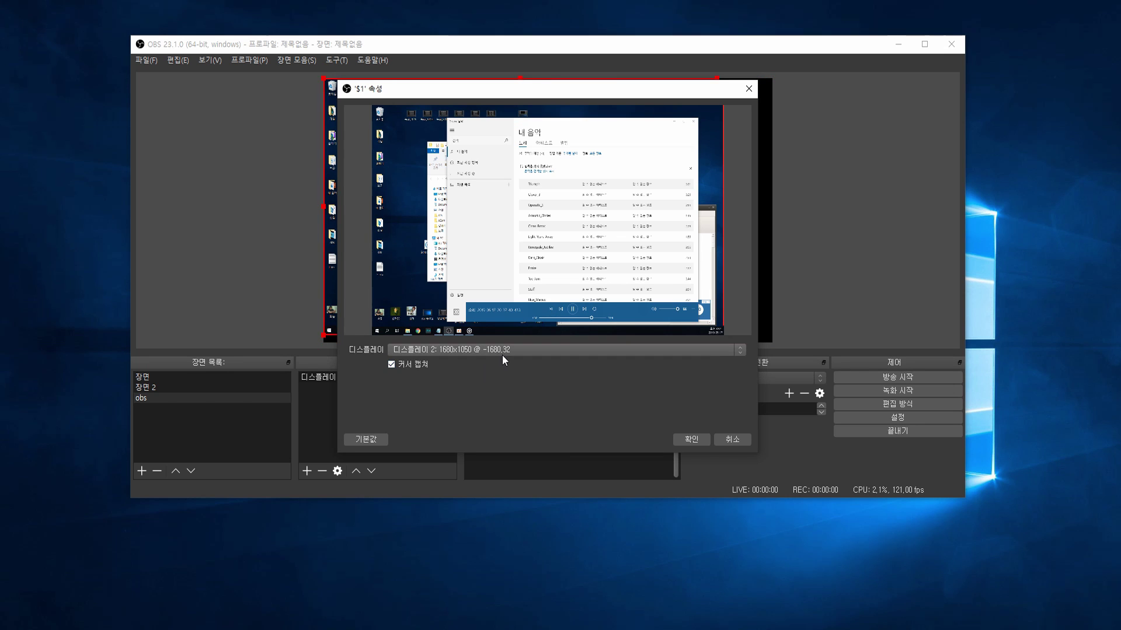
click(502, 354)
click(502, 359)
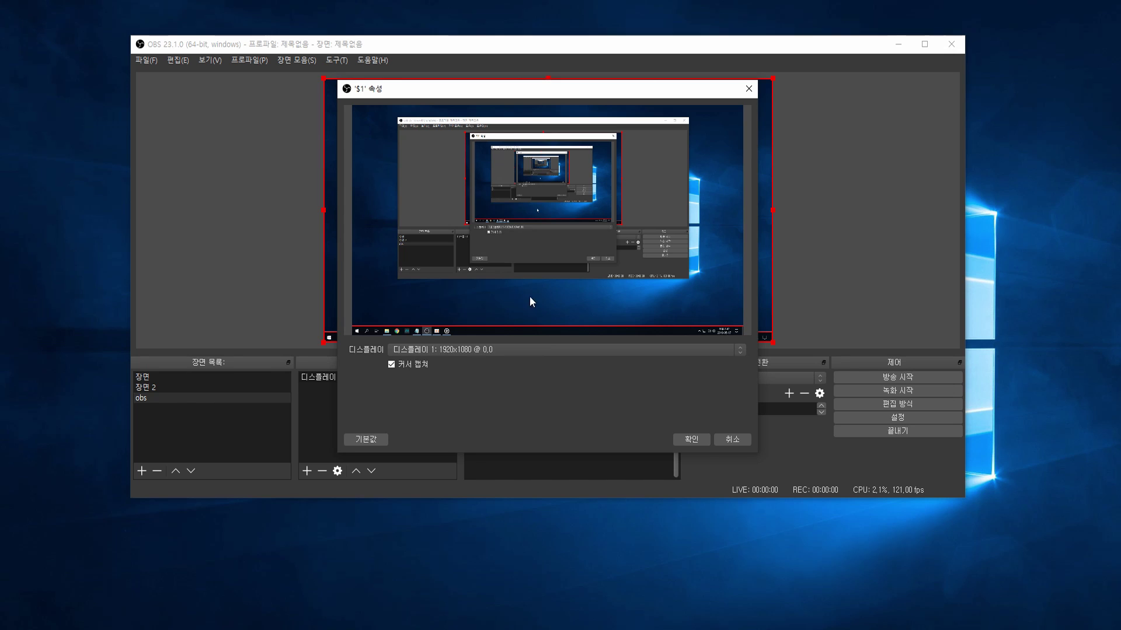
click(393, 365)
click(698, 438)
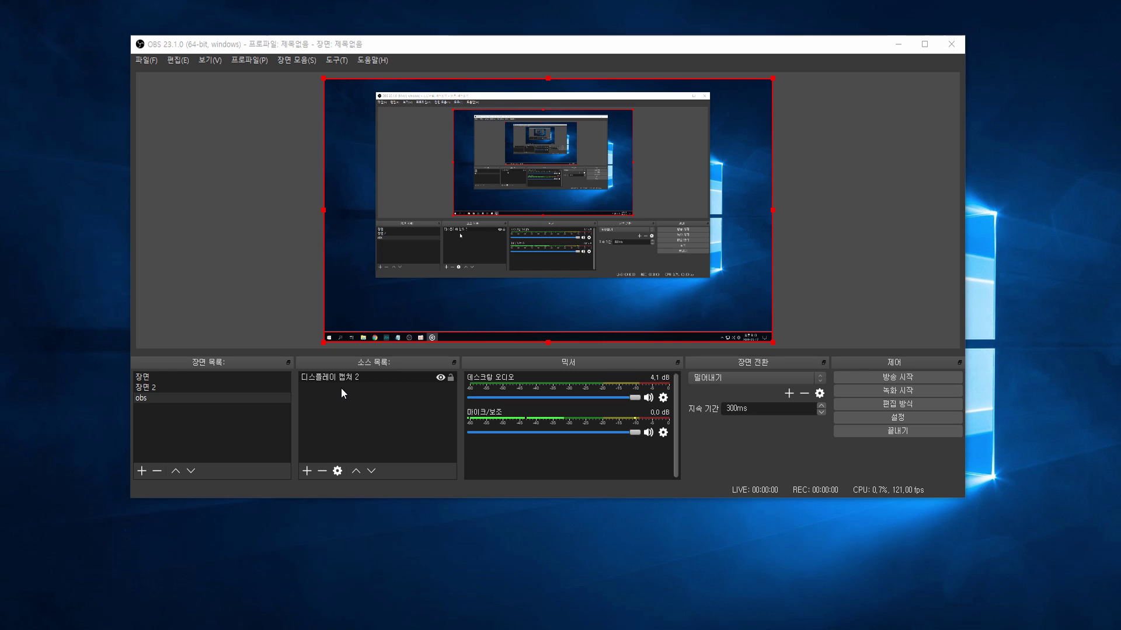
- Add a new window capture '윈도우 캡쳐 3' of the notepad.exe window, then select it
right_click(345, 398)
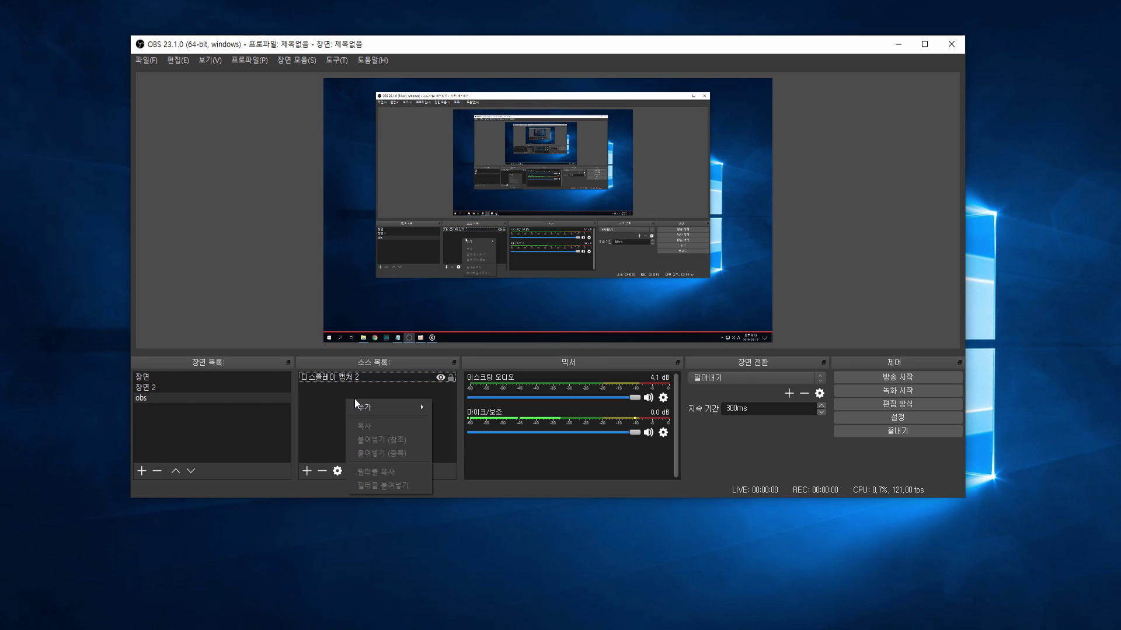
mouse_move(384, 407)
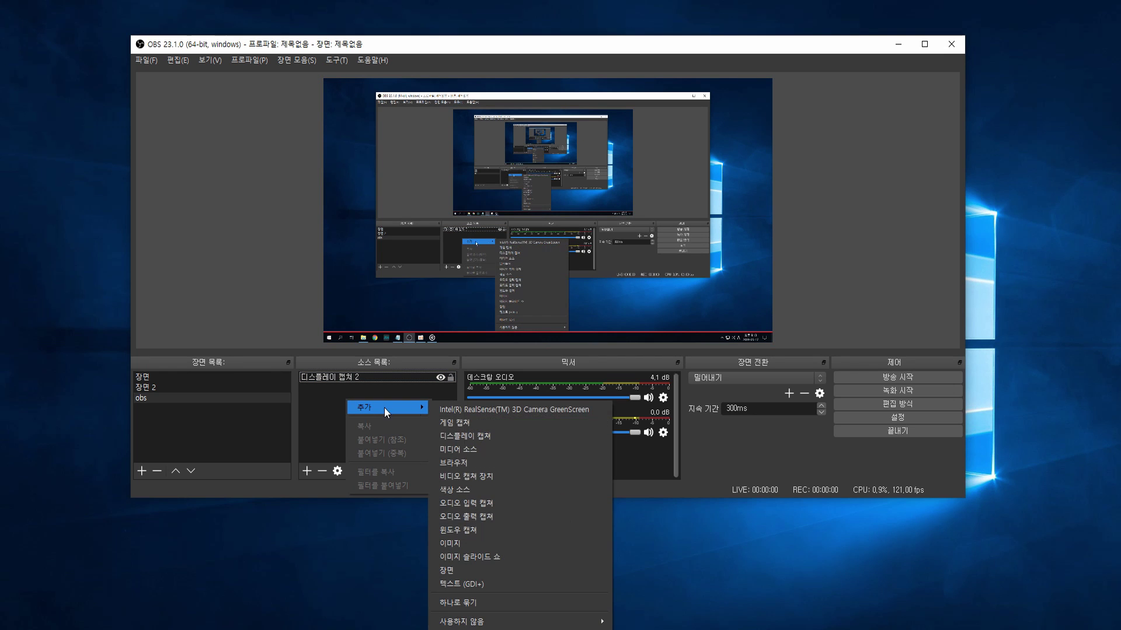
click(468, 532)
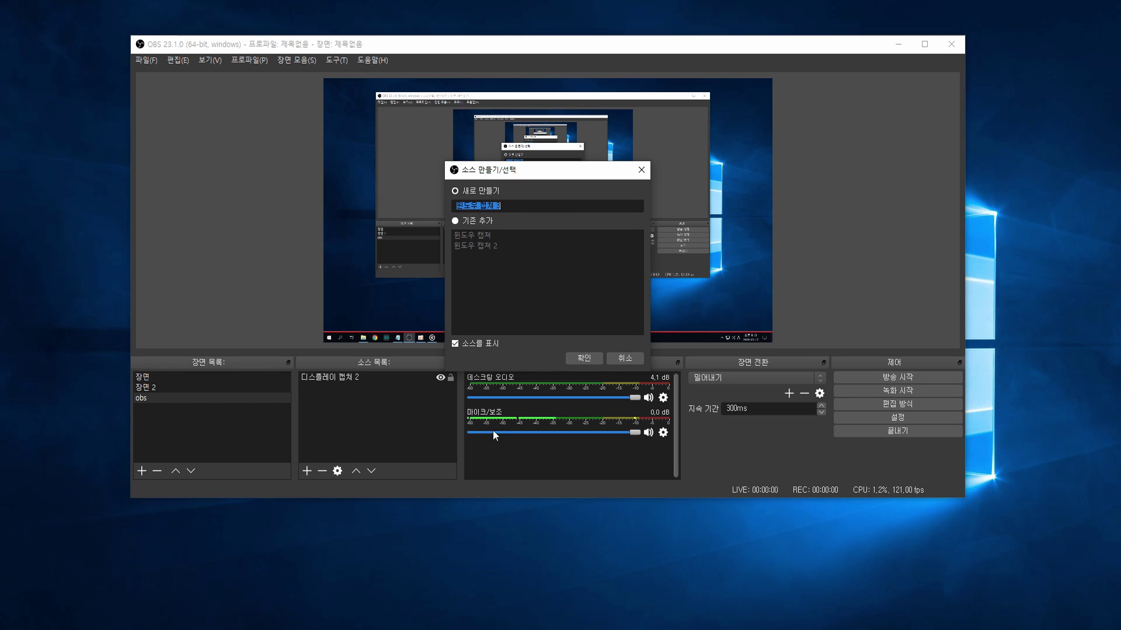
click(487, 192)
click(585, 357)
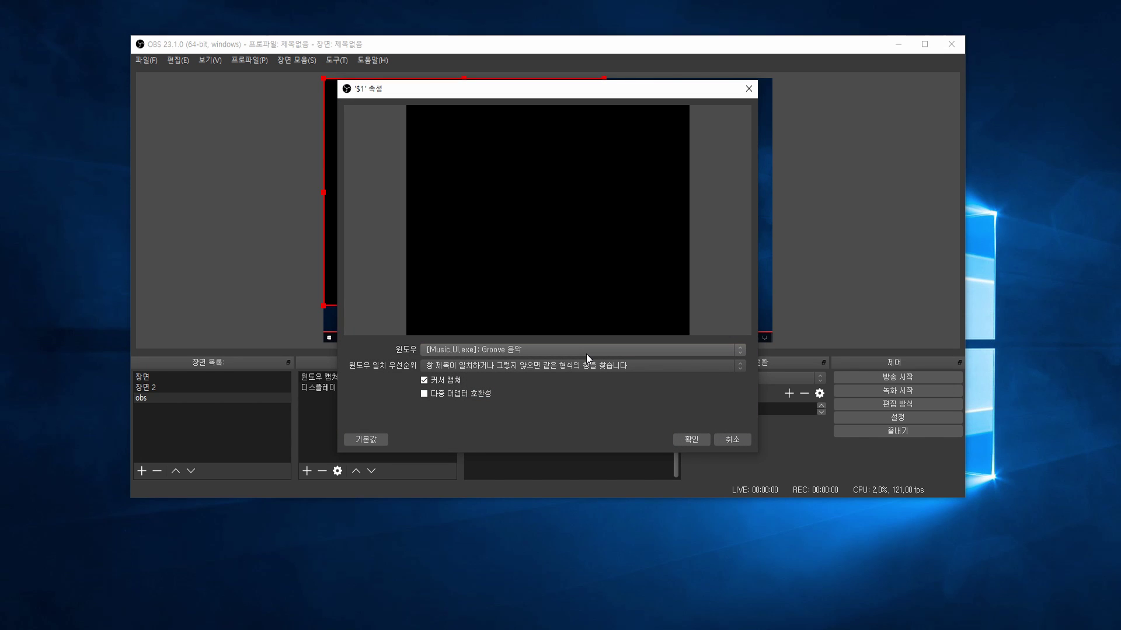
click(586, 353)
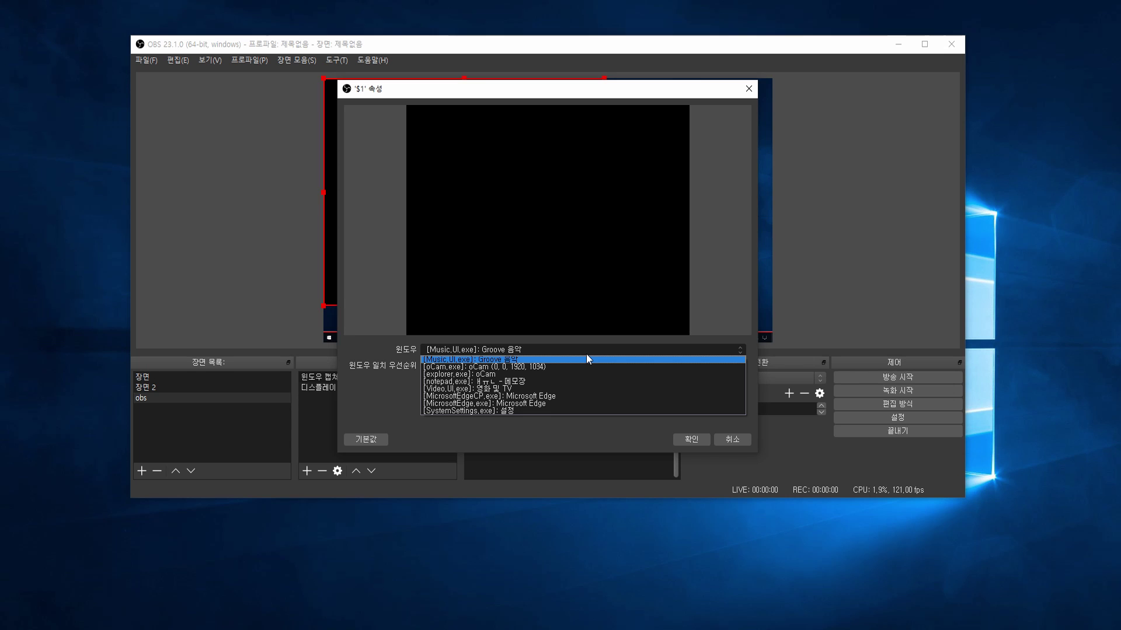
click(559, 383)
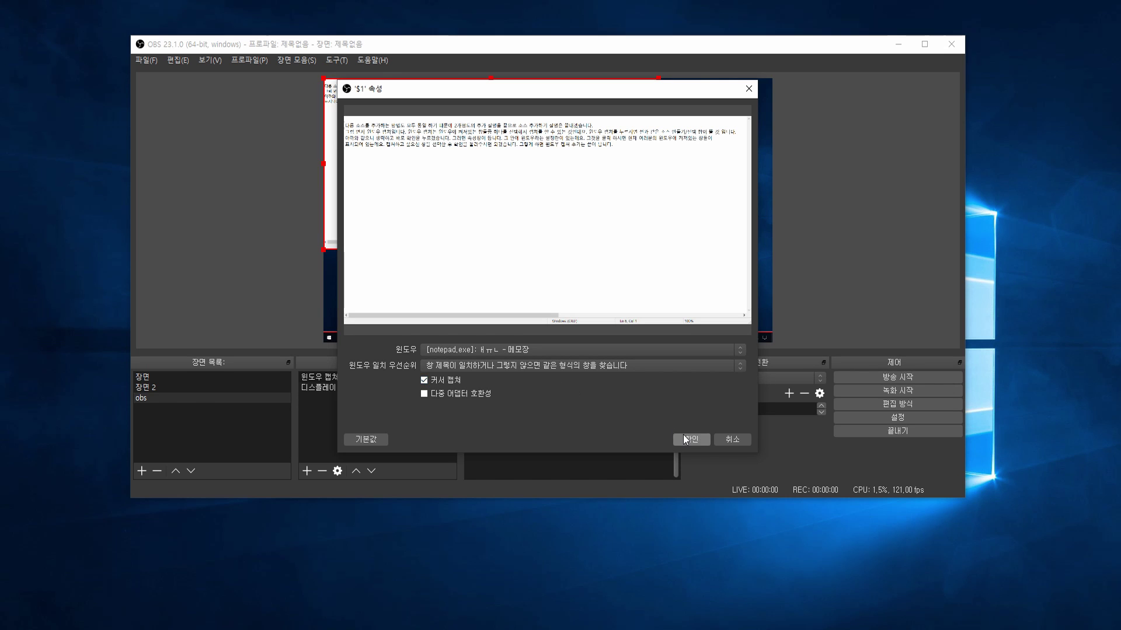
click(684, 438)
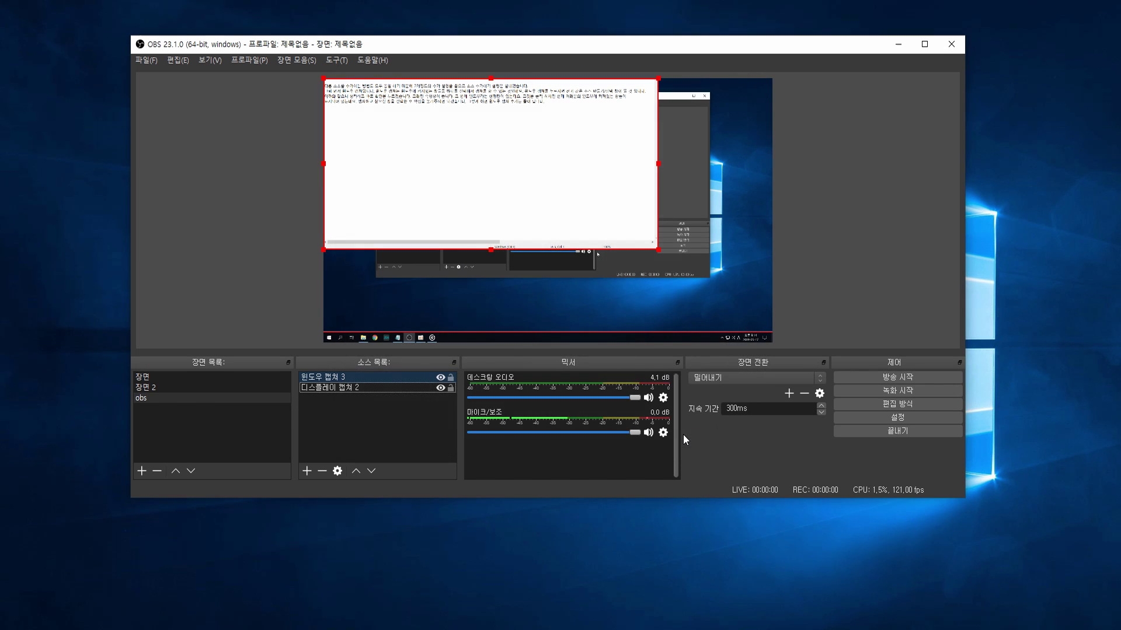
click(325, 380)
- Add a new browser source named '브라우저 2' to the obs scene
click(348, 418)
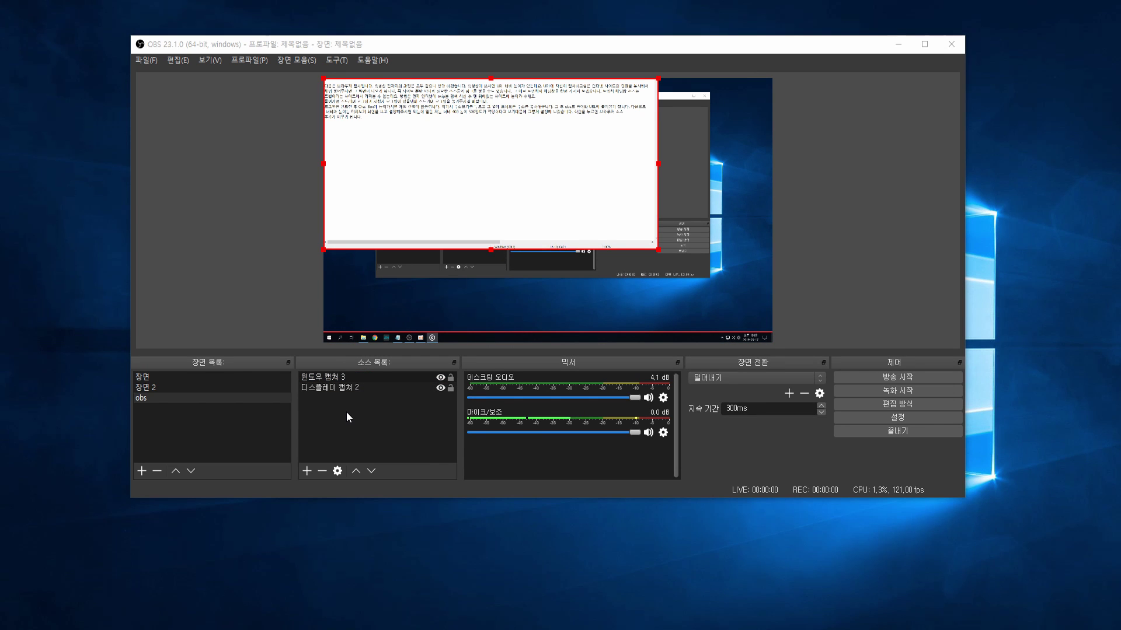
right_click(347, 414)
mouse_move(367, 418)
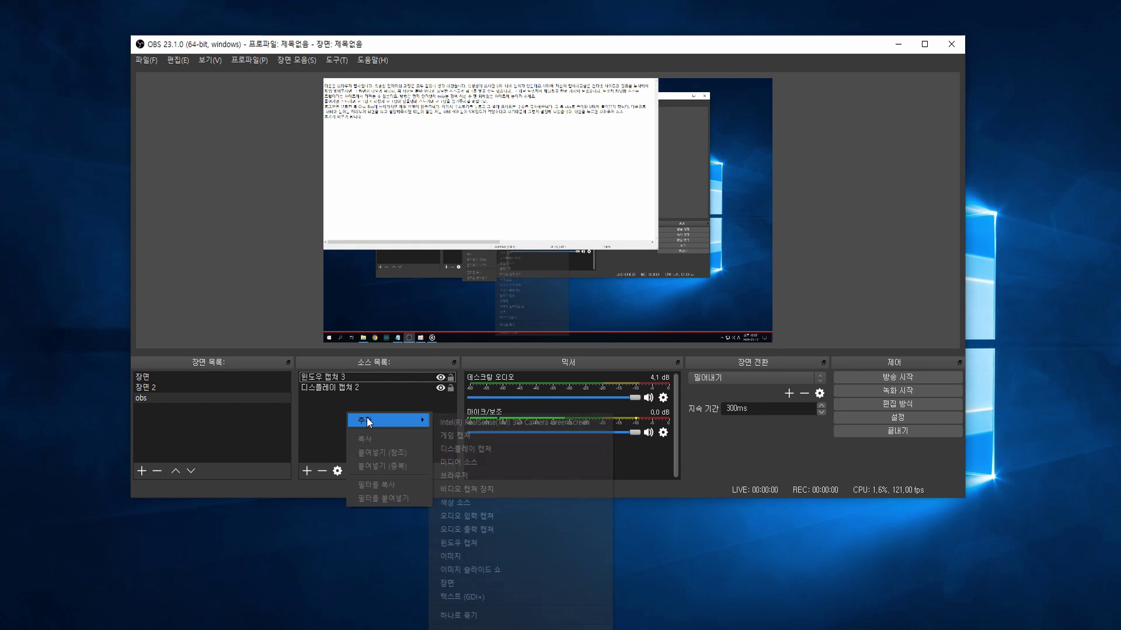
click(457, 474)
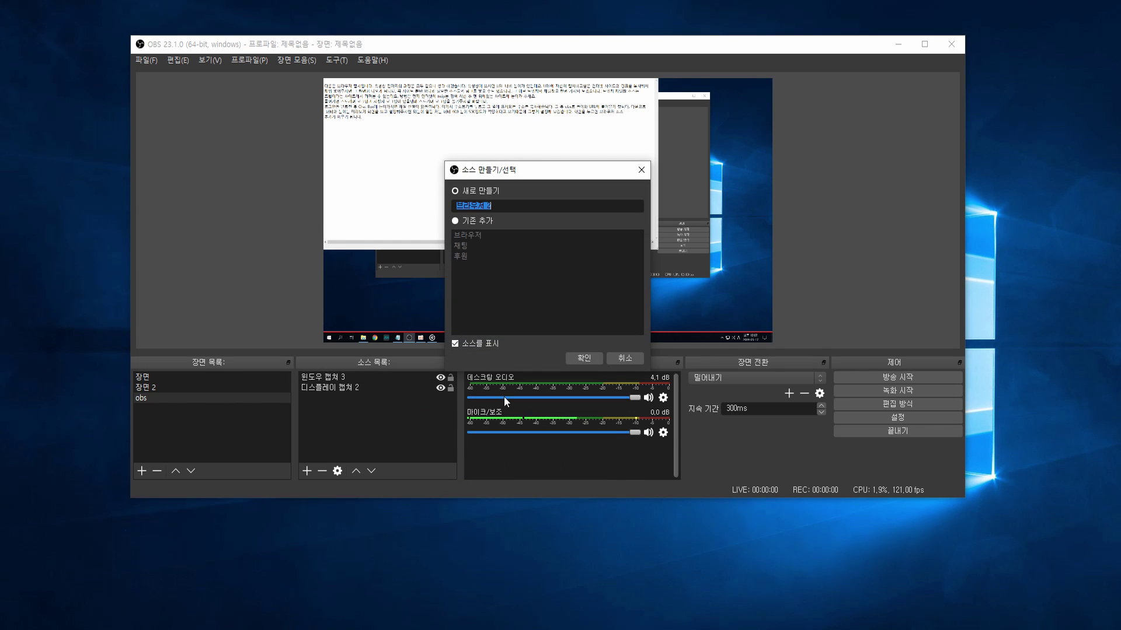
click(584, 358)
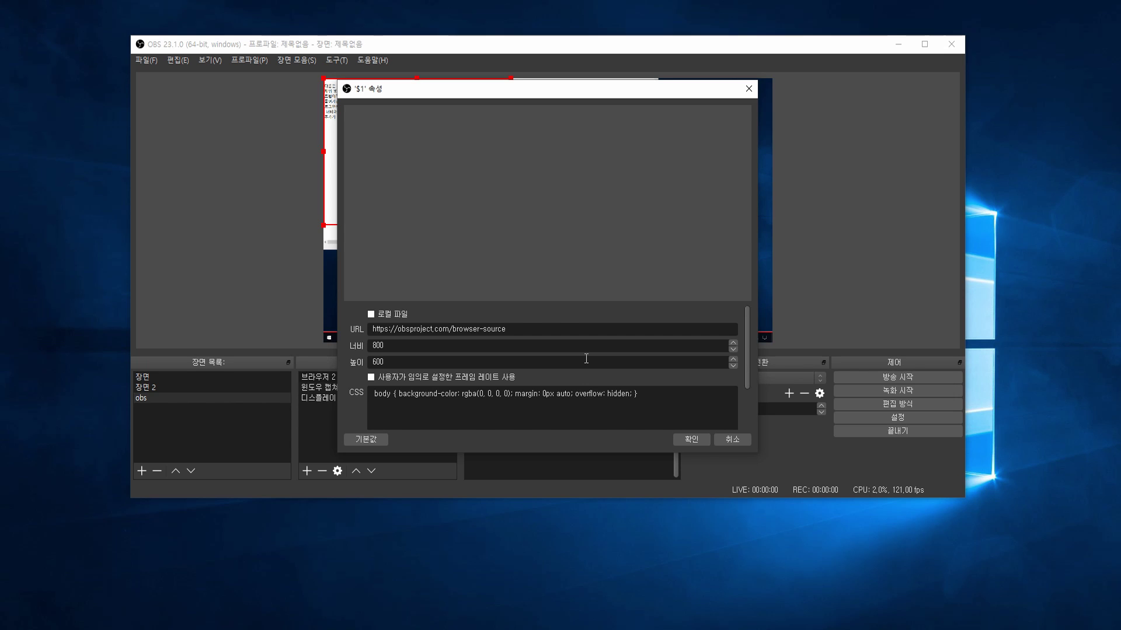
- Select the default URL in the browser source properties, leaving it unchanged
drag(573, 328, 368, 329)
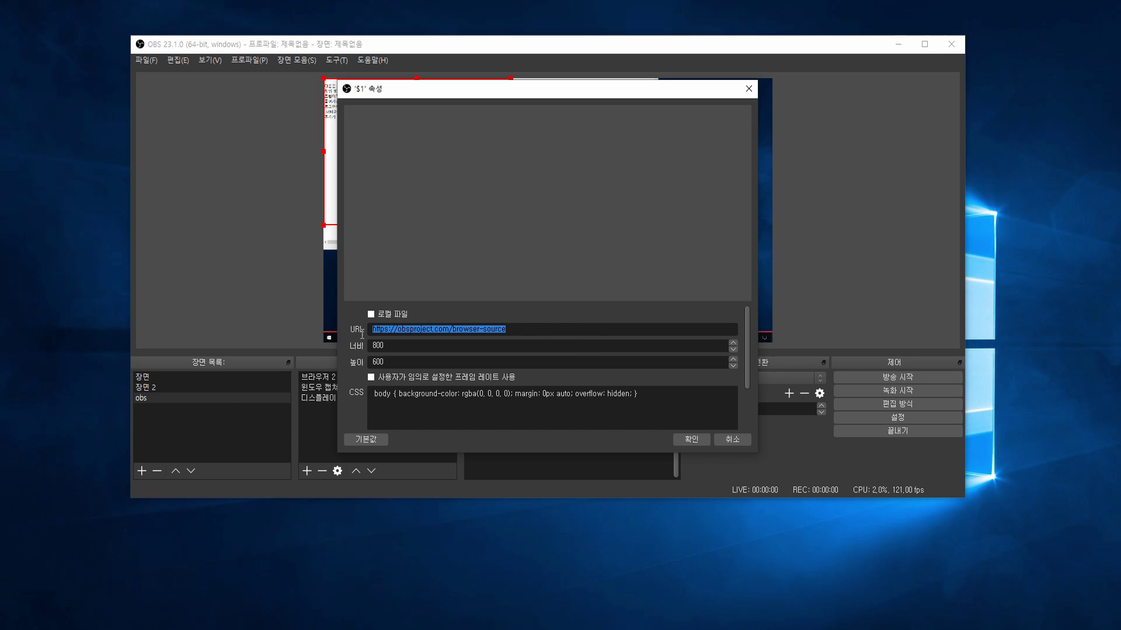
click(572, 328)
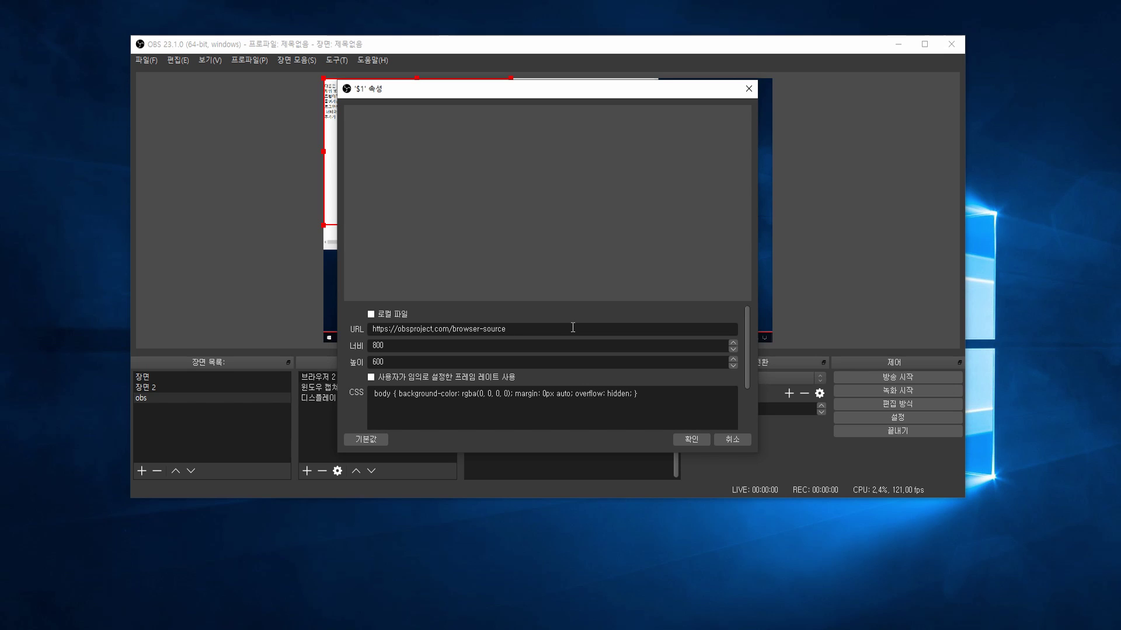
drag(577, 328, 370, 329)
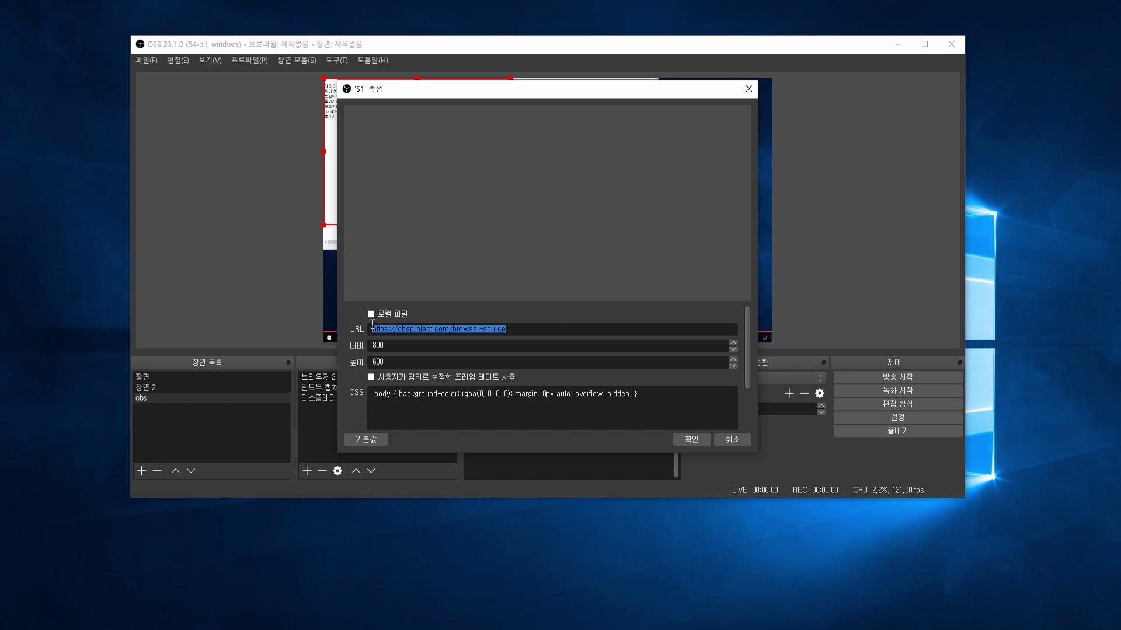
click(532, 327)
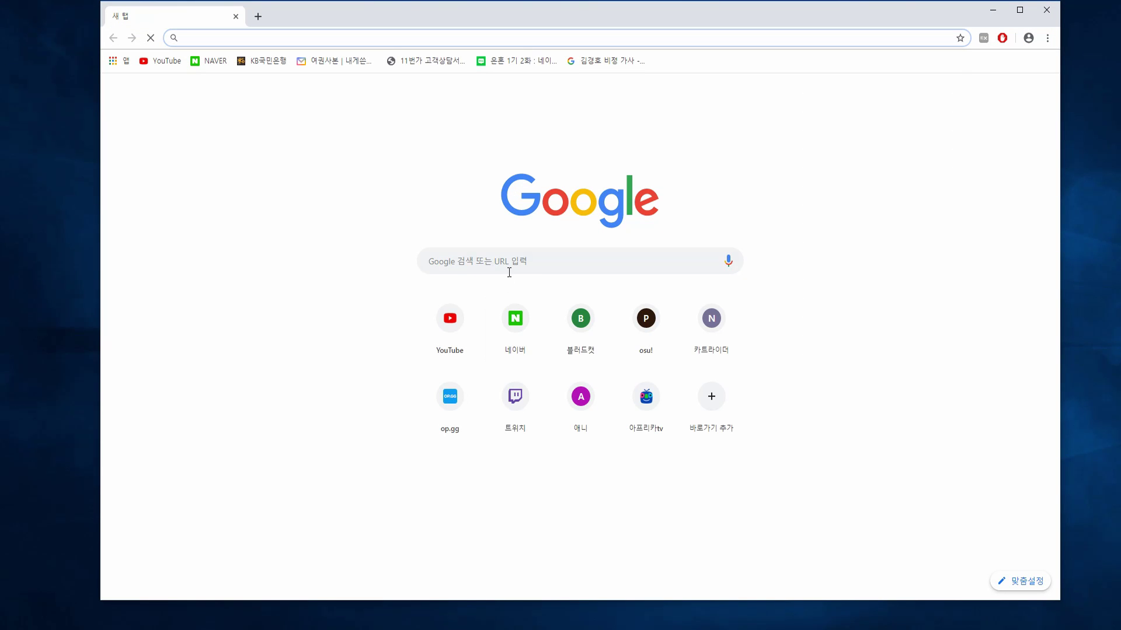
- Search Google for 'tiwp' and open the Twip website
click(509, 265)
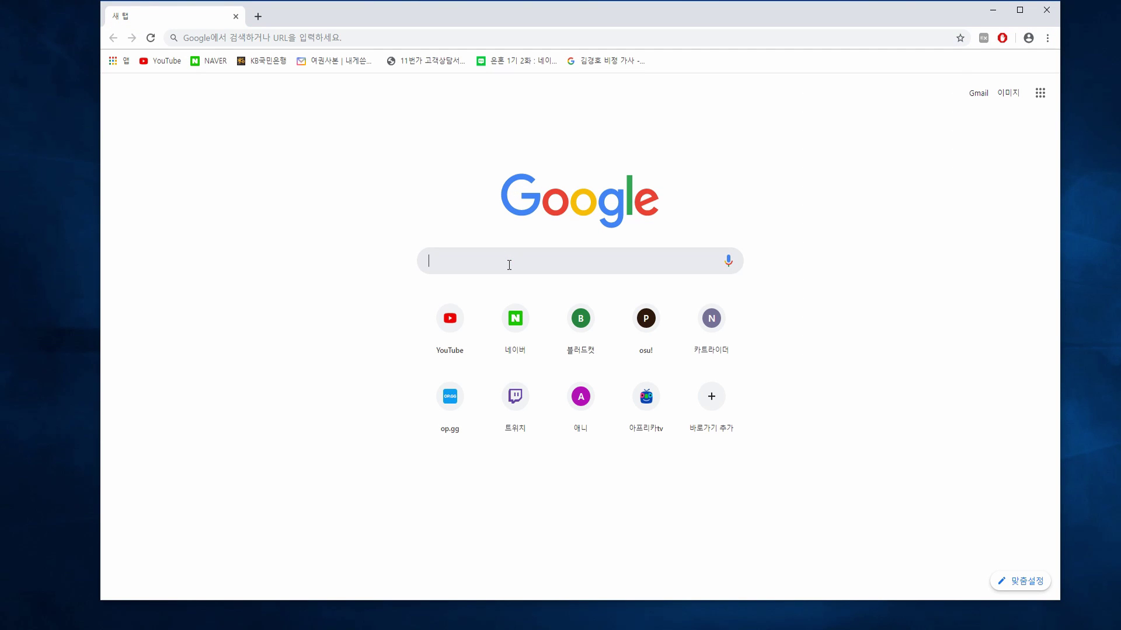
text(tiwp)
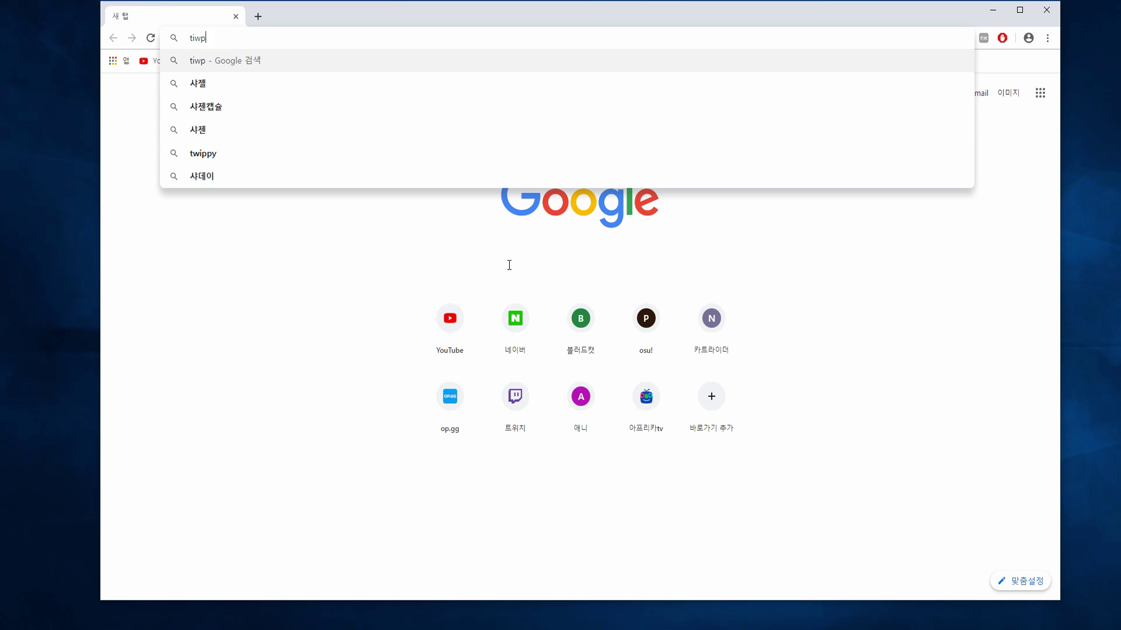
key(Return)
click(353, 214)
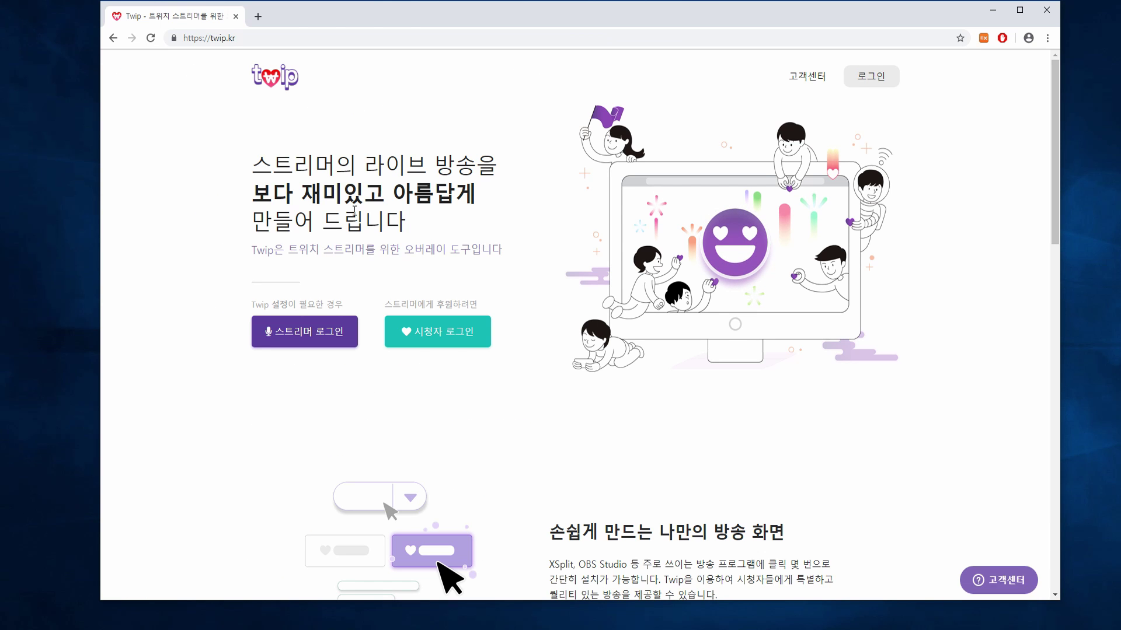
- Log in as a streamer, open Chat Box settings and select its overlay address
click(331, 326)
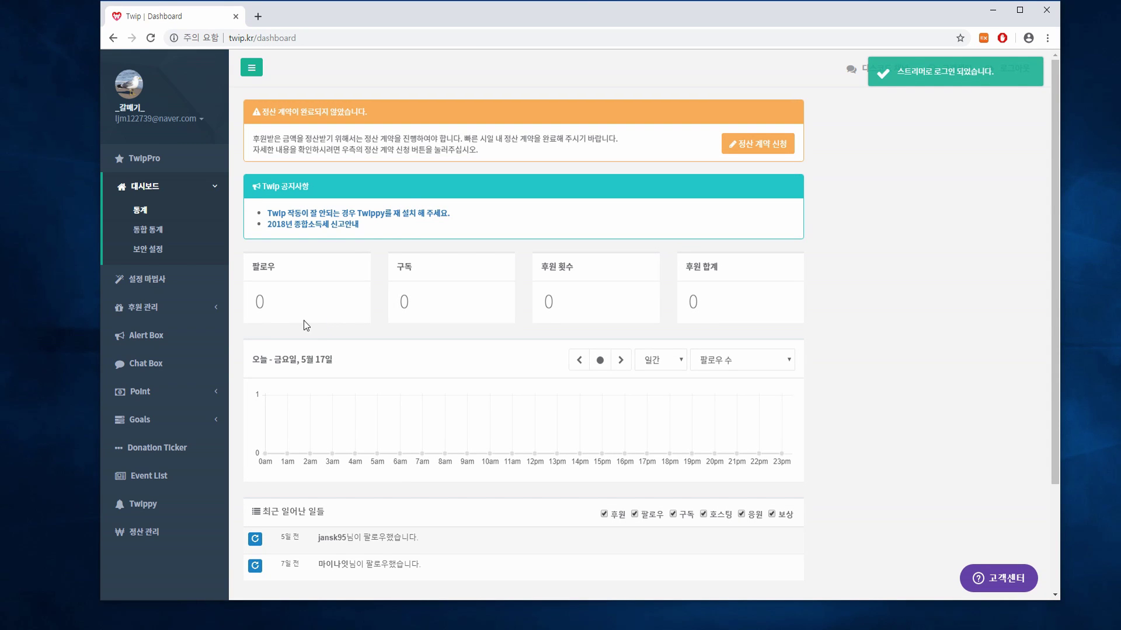
click(183, 363)
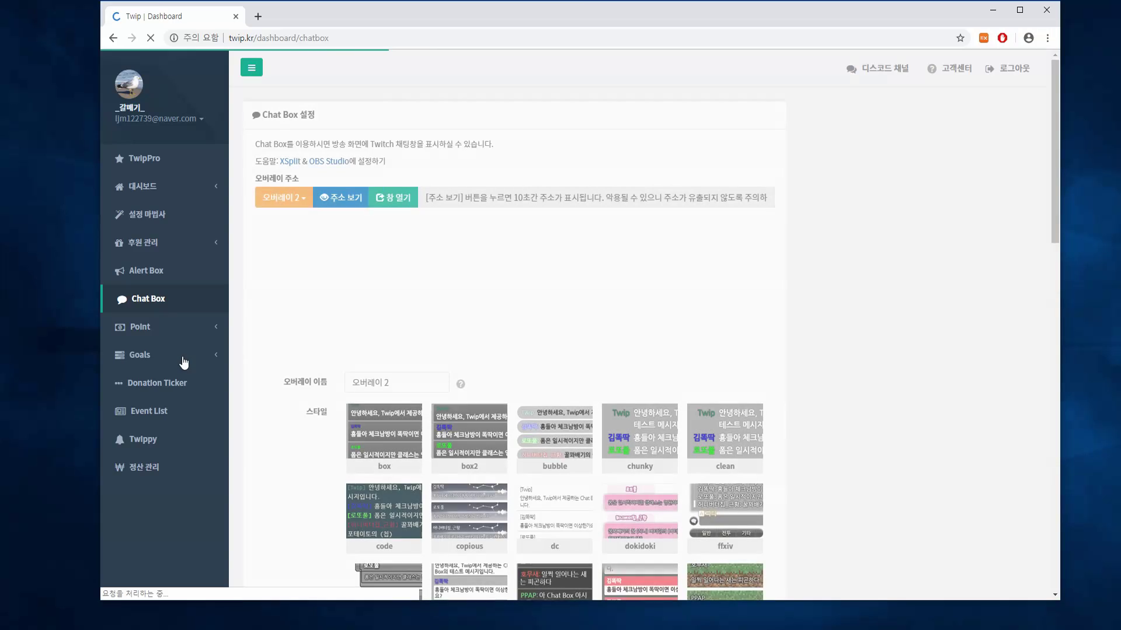
click(349, 201)
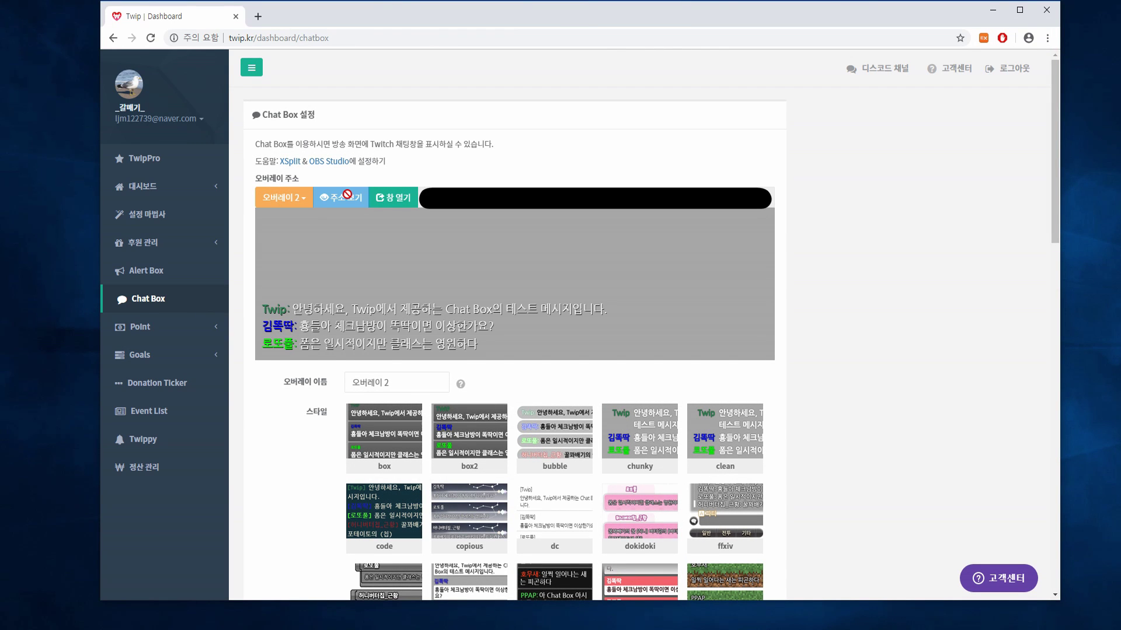
click(594, 198)
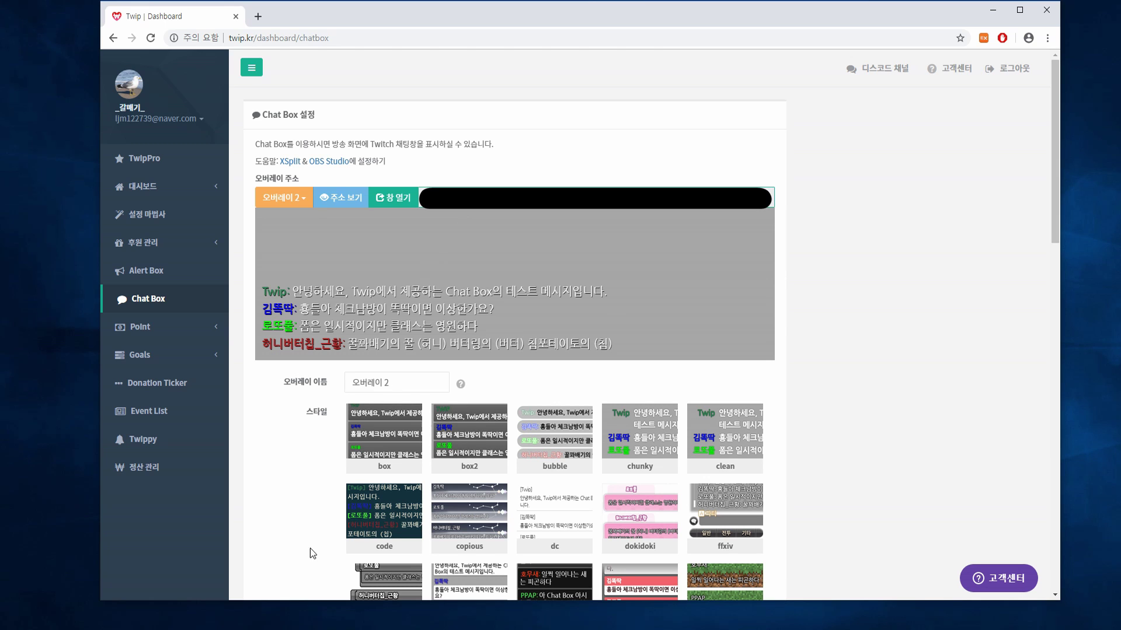
click(211, 590)
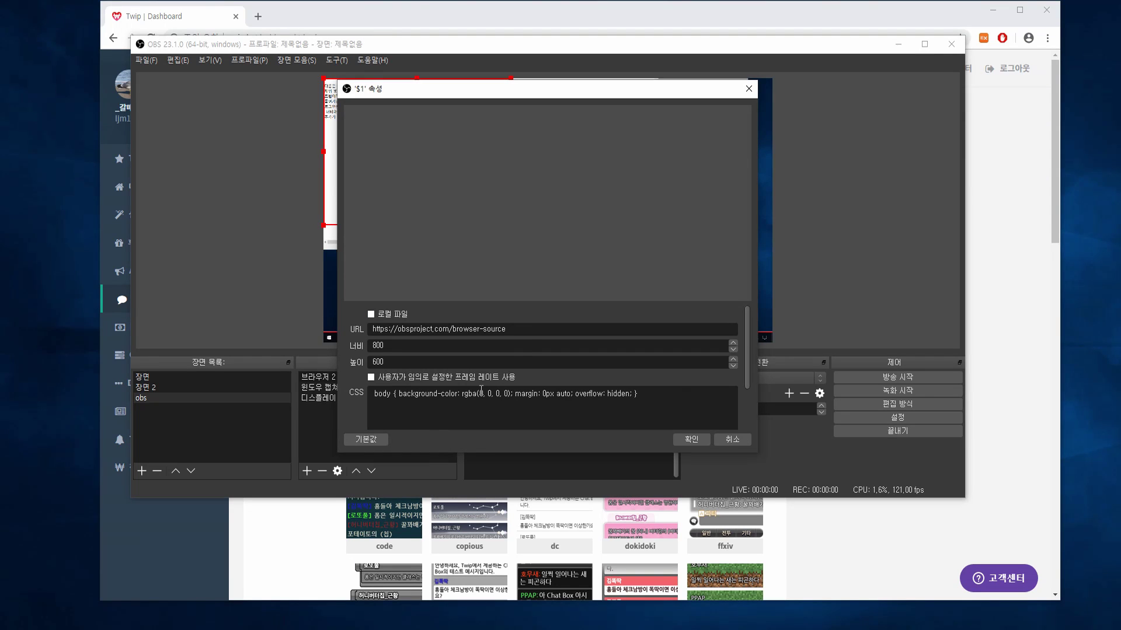
- Replace the browser source URL with the Twip chat-box address at 400x500
drag(533, 330, 336, 329)
text(https://twip.kr/widgets/chatbox/4a0ee7wMpA)
click(691, 438)
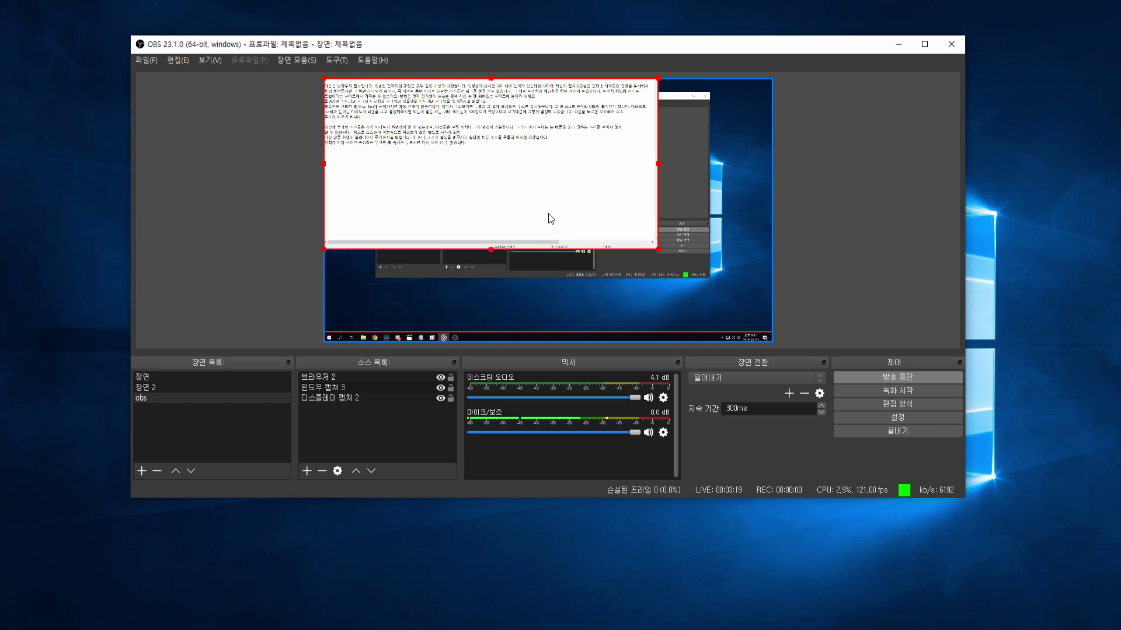
- Move the captures right and down in the preview and shrink the Notepad capture
drag(550, 218, 608, 270)
drag(366, 136, 411, 190)
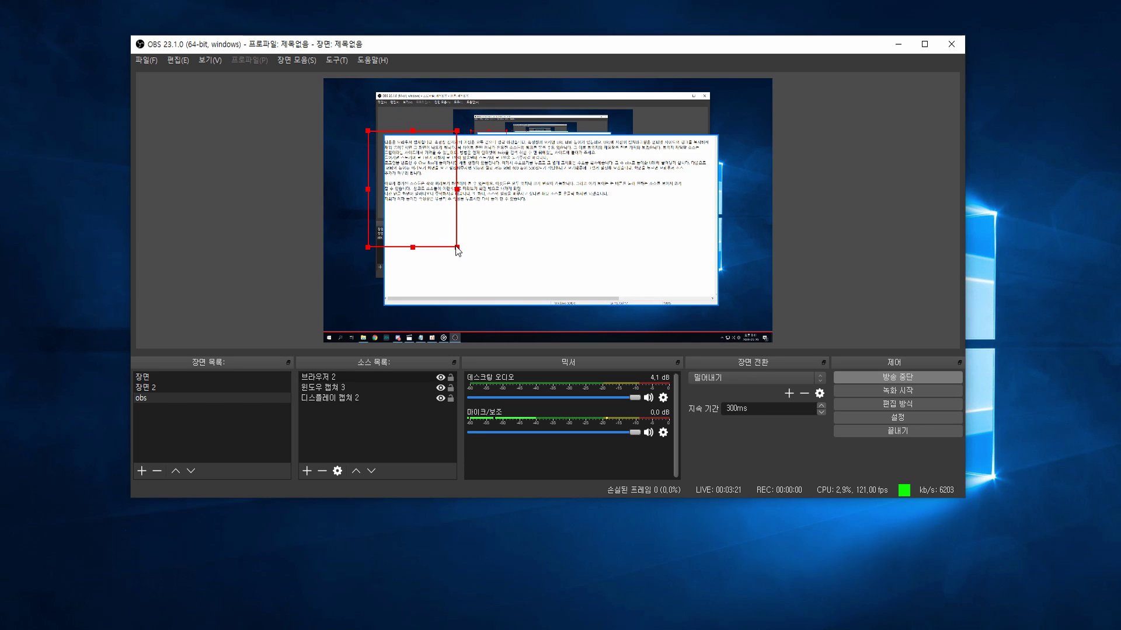
drag(455, 246, 416, 210)
click(576, 243)
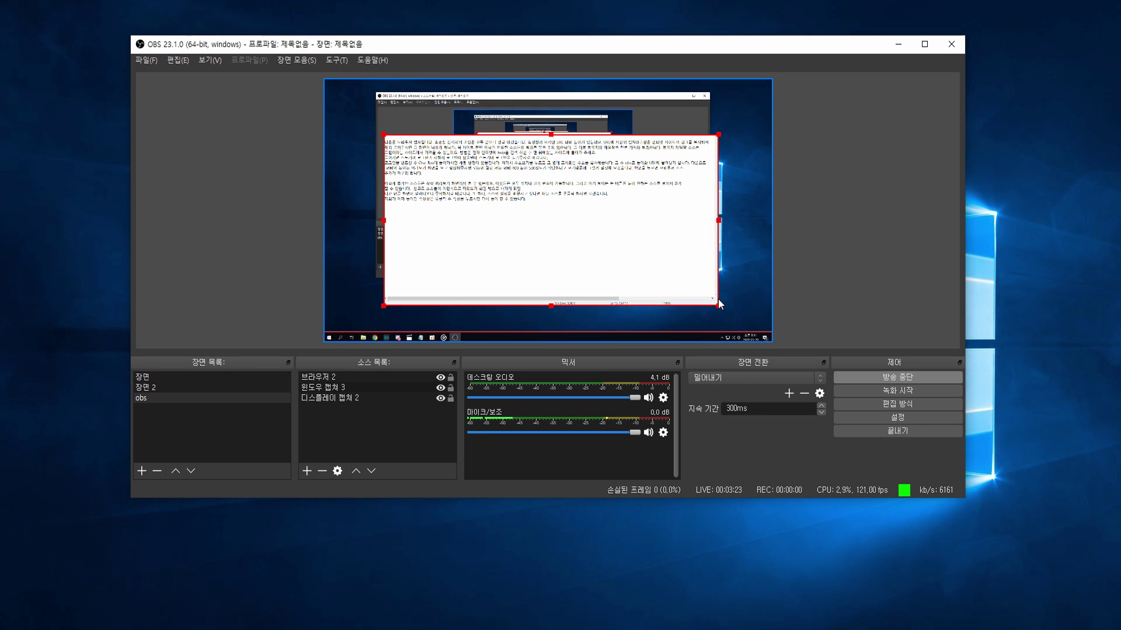
drag(719, 303, 681, 317)
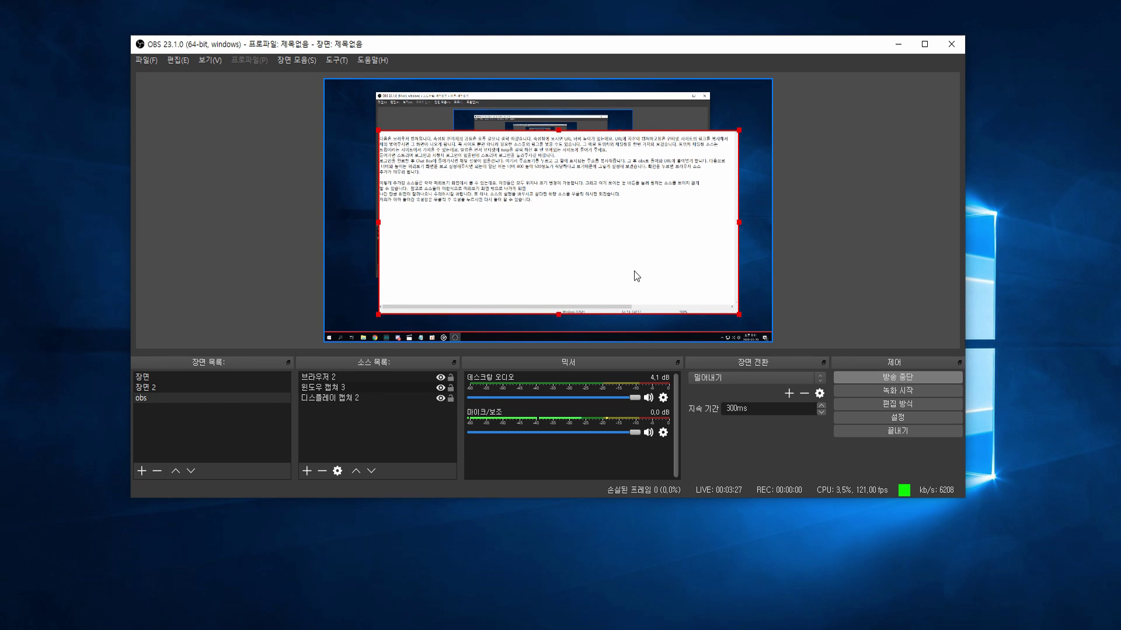
- Hide the browser and Notepad sources and drag the display capture to fill the canvas
click(440, 377)
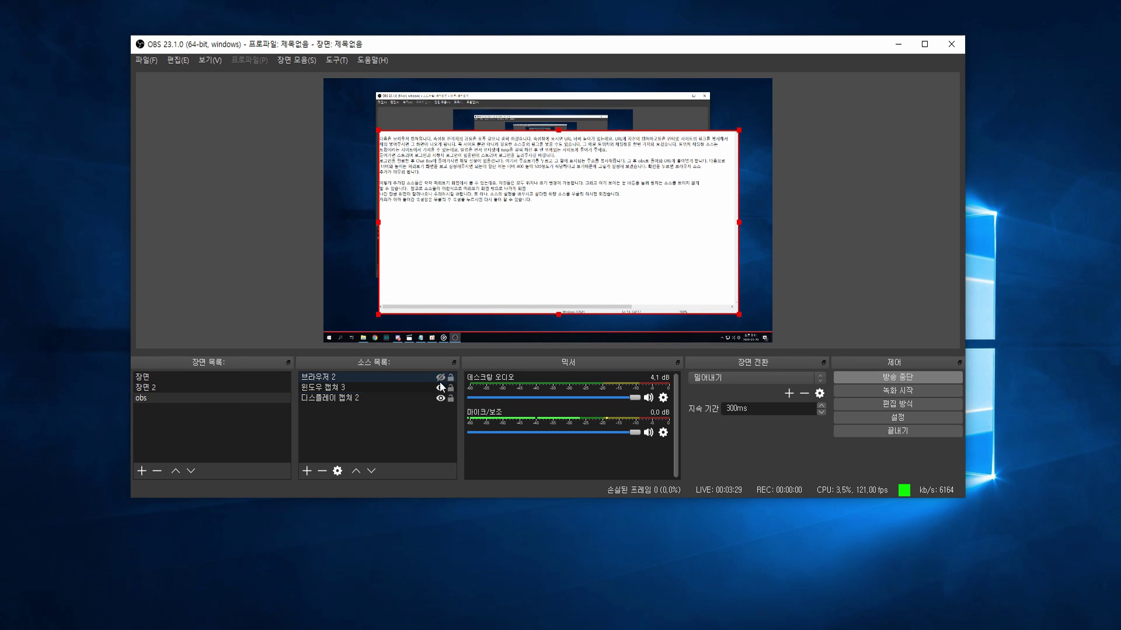
click(440, 387)
click(440, 398)
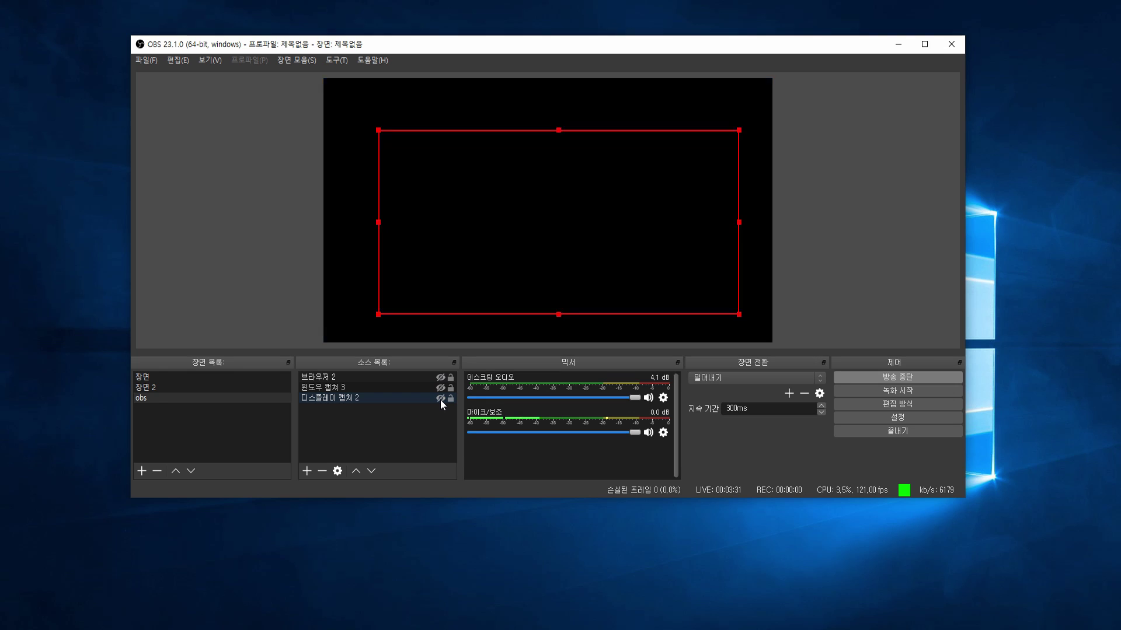
click(440, 399)
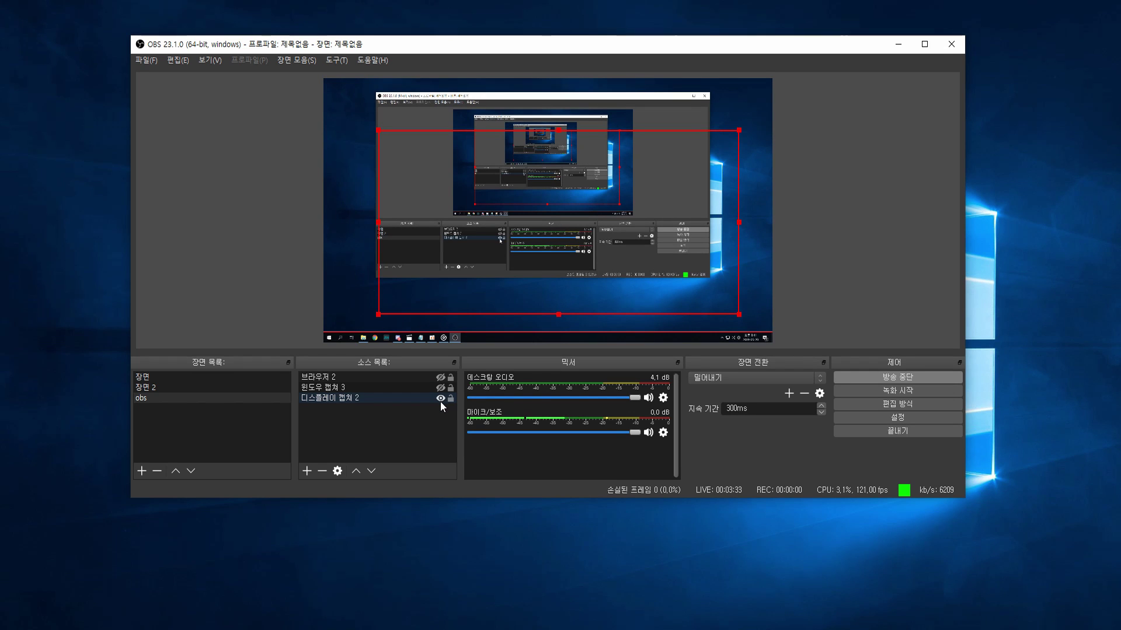
drag(510, 288, 621, 320)
click(450, 399)
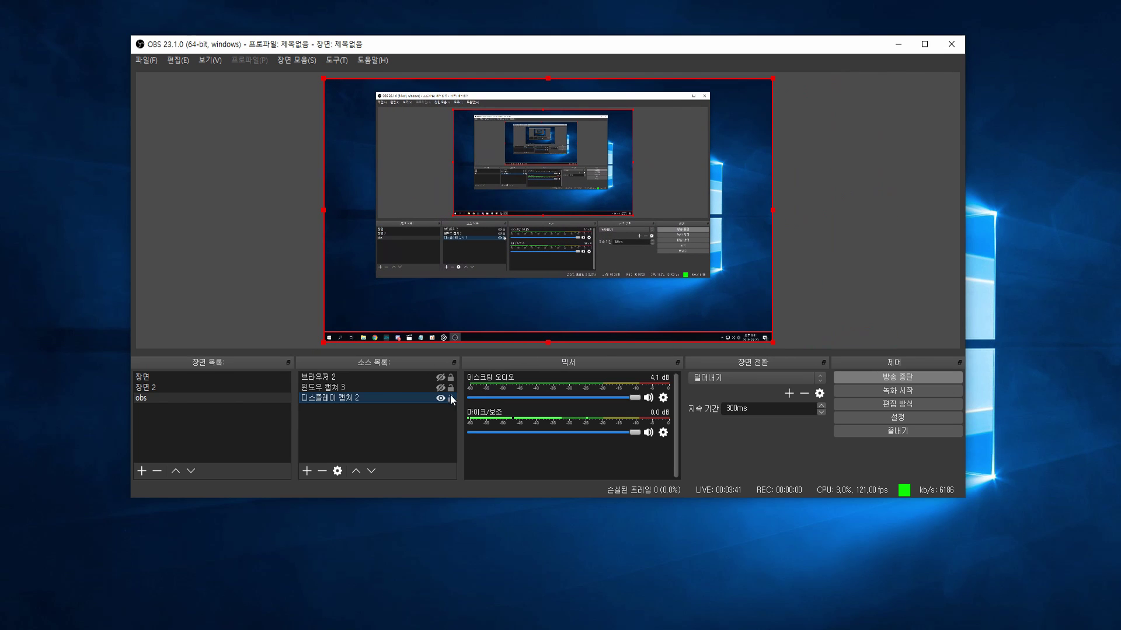
- Open 디스플레이 캡쳐 2's properties and set desktop audio to full 0.0 dB
click(353, 397)
right_click(352, 397)
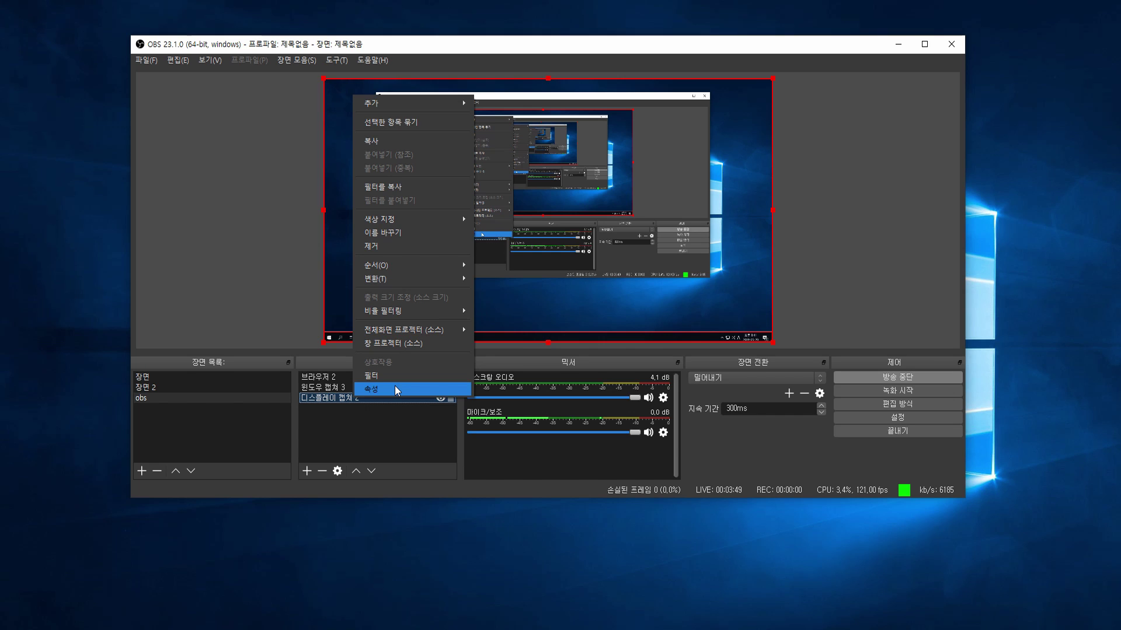
click(394, 387)
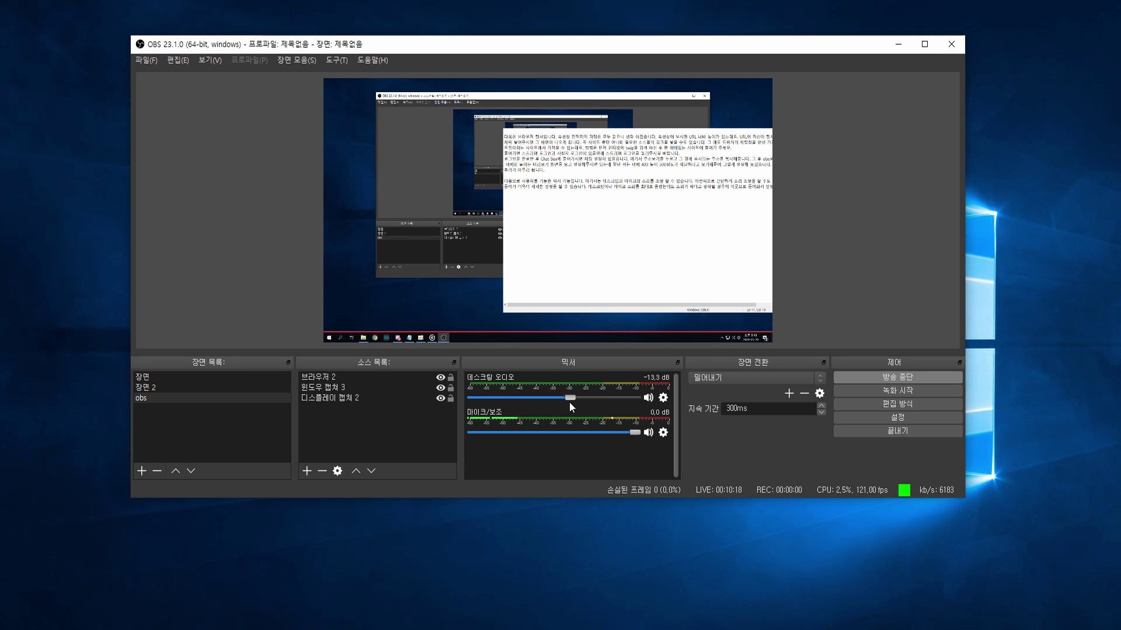
drag(569, 401, 635, 435)
- In Advanced Audio Properties, raise the mic/aux volume from 100% to 300%, trying 200 first
click(662, 434)
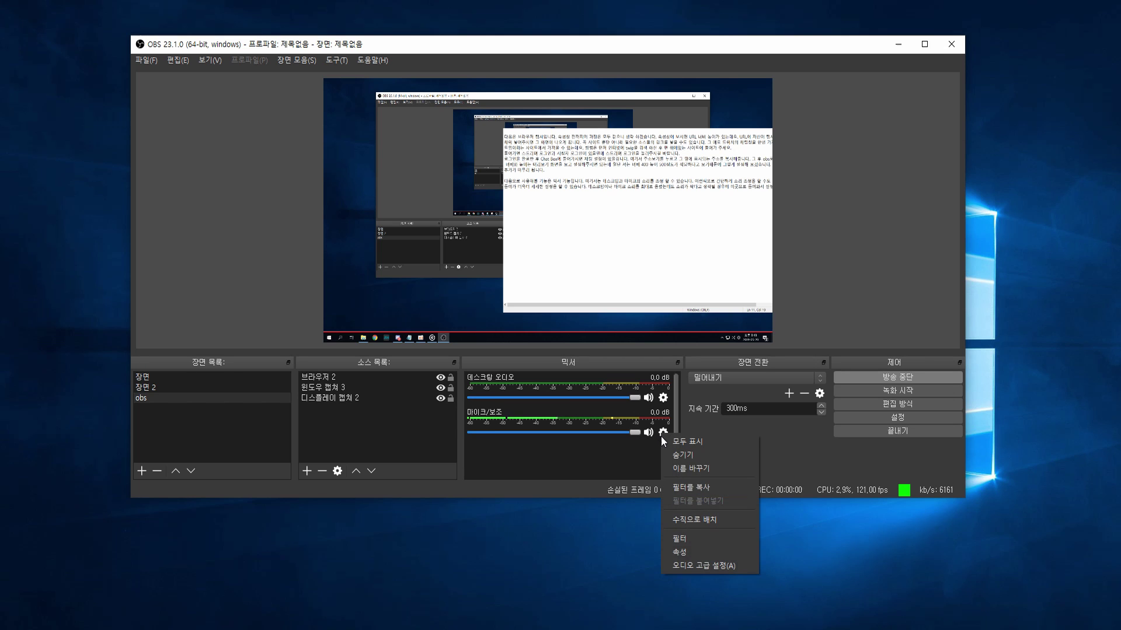
click(681, 564)
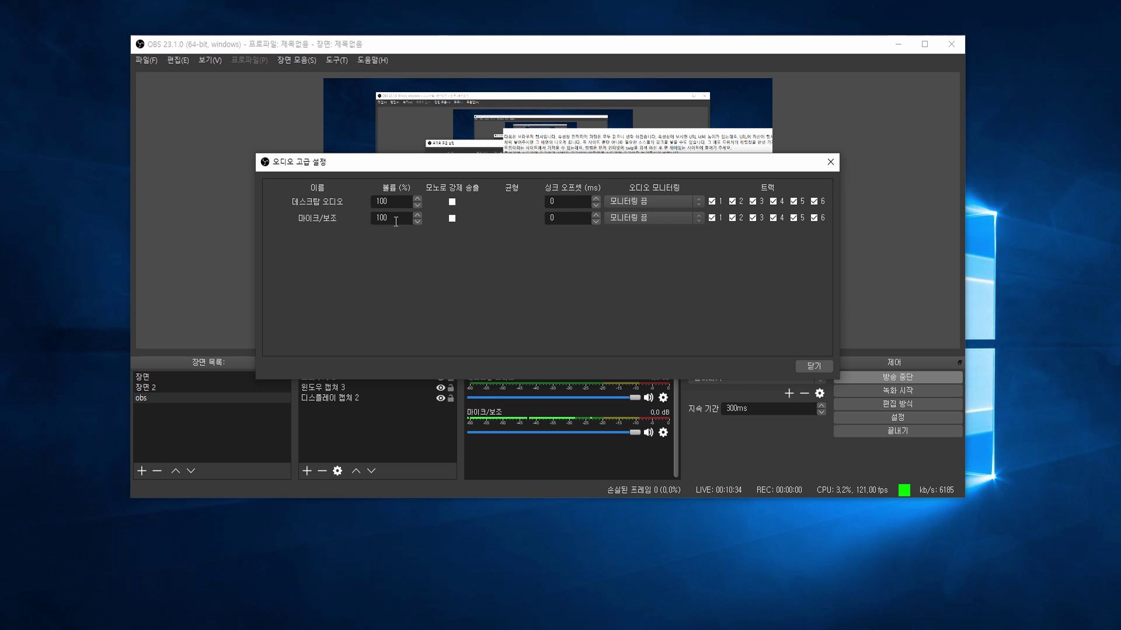
drag(399, 220, 367, 220)
text(200)
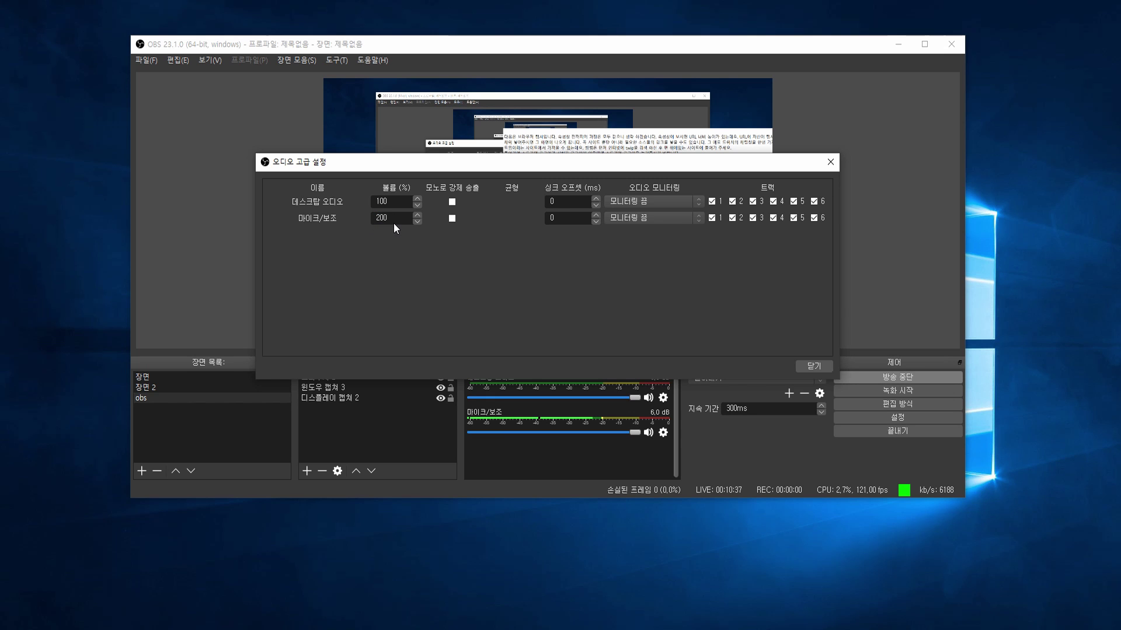
drag(393, 223, 370, 220)
text(300)
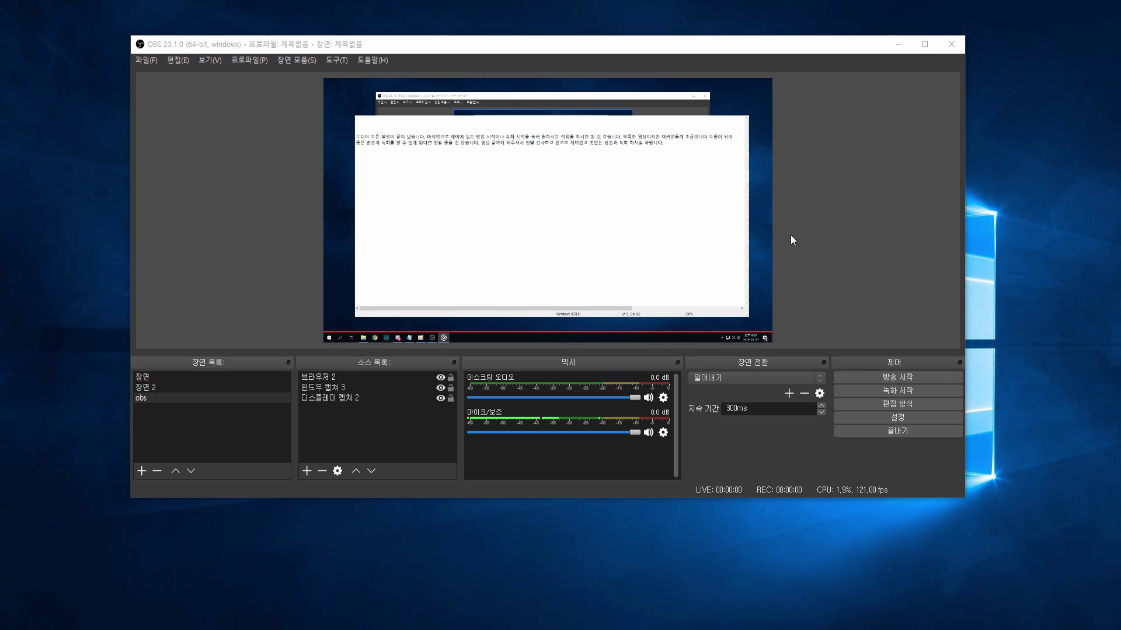
- Resume live streaming of the obs scene with 방송 시작 in Controls
click(929, 381)
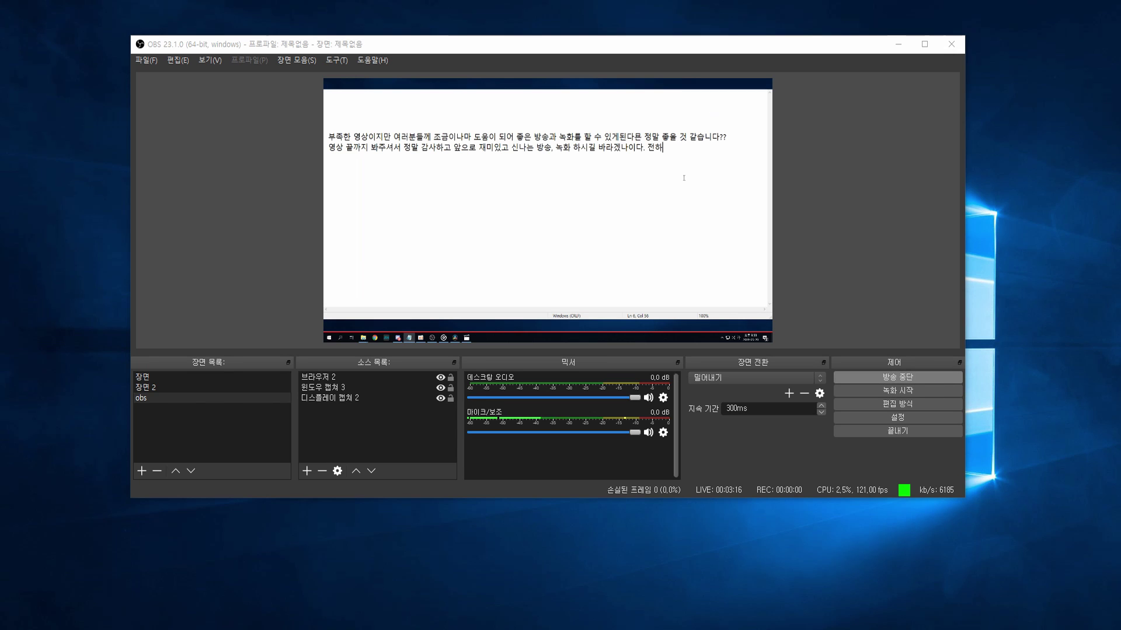